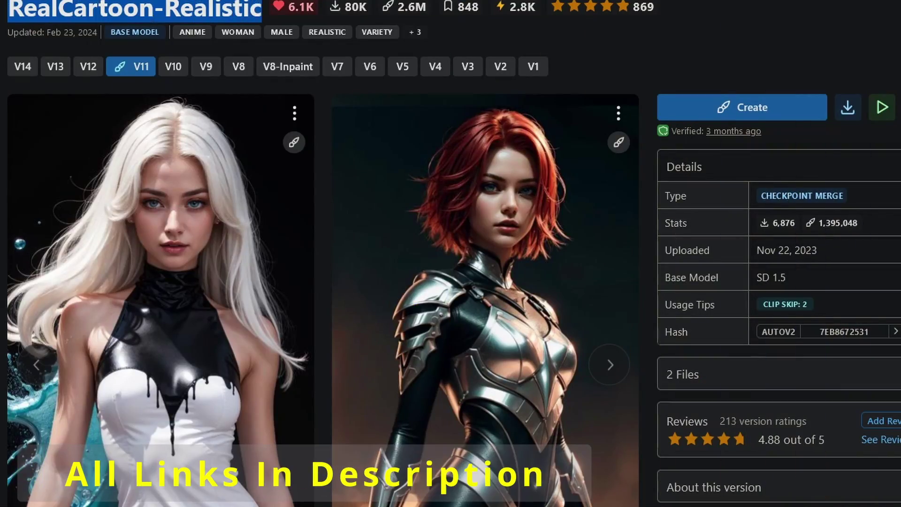
- Page through the RealCartoon-Realistic V11 sample gallery to the red-haired armored woman
{"action": "scroll", "coordinate": [611, 329], "scroll_direction": "down", "scroll_amount": 2}
{"action": "left_click", "coordinate": [611, 272]}
{"action": "left_click", "coordinate": [611, 272]}
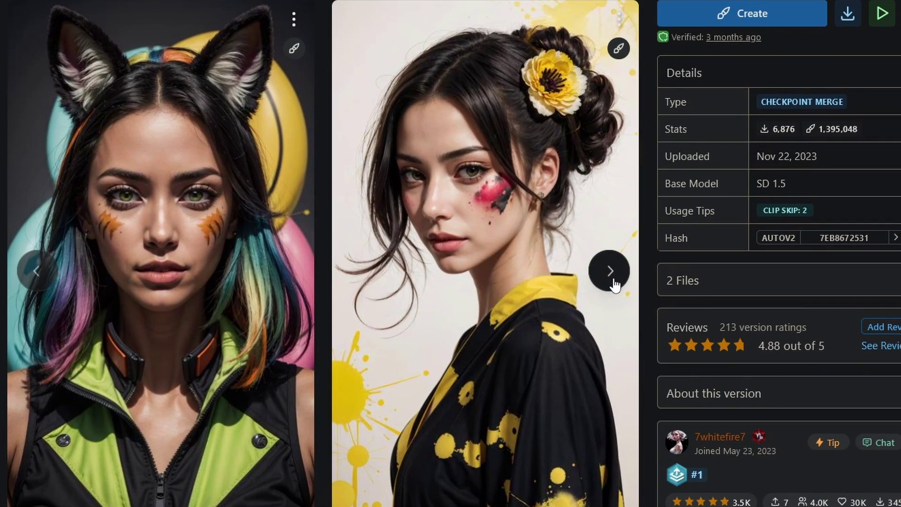
{"action": "left_click", "coordinate": [611, 273]}
{"action": "left_click", "coordinate": [610, 272]}
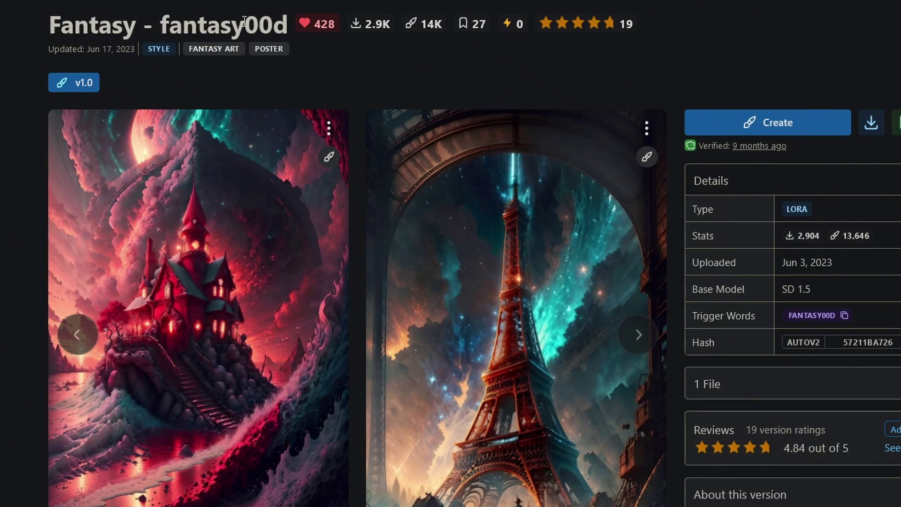
- Advance the Fantasy - fantasy00d LoRA sample gallery four images
{"action": "left_click", "coordinate": [635, 348]}
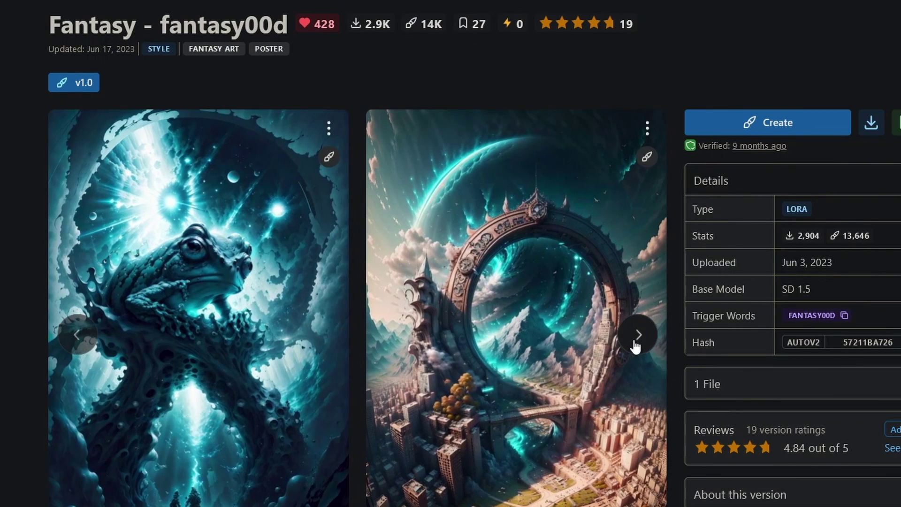
{"action": "left_click", "coordinate": [636, 347]}
{"action": "left_click", "coordinate": [636, 348]}
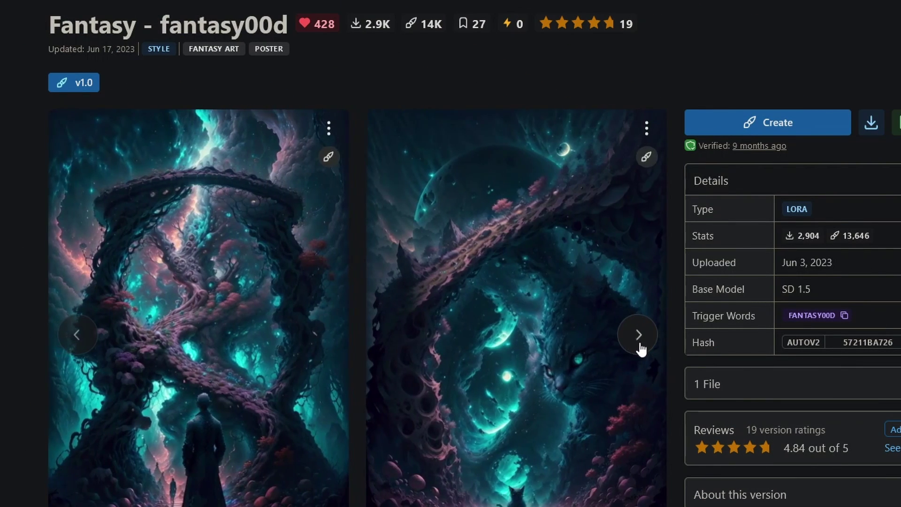
{"action": "left_click", "coordinate": [639, 346]}
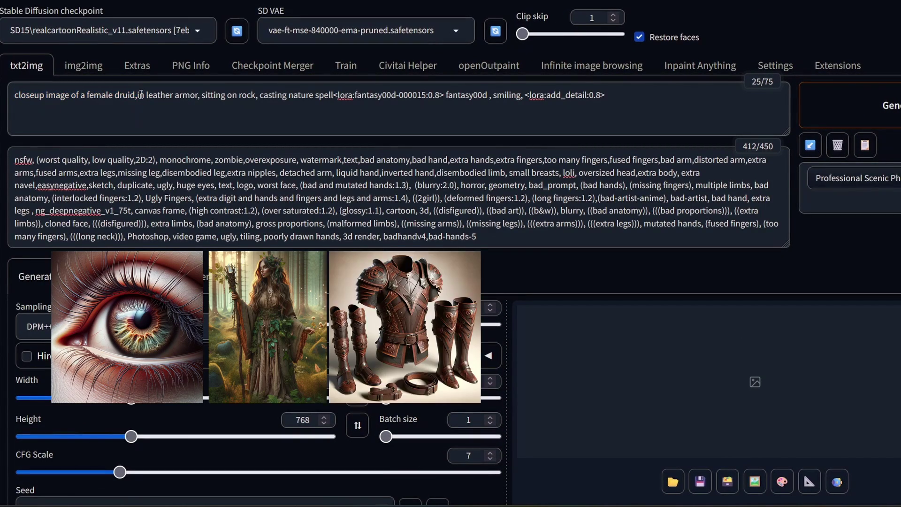
- Review the prompt's 'sitting on rock' and 'casting nature spell' phrases and the add_detail LoRA weight
{"action": "left_click_drag", "start_coordinate": [201, 94], "coordinate": [253, 94]}
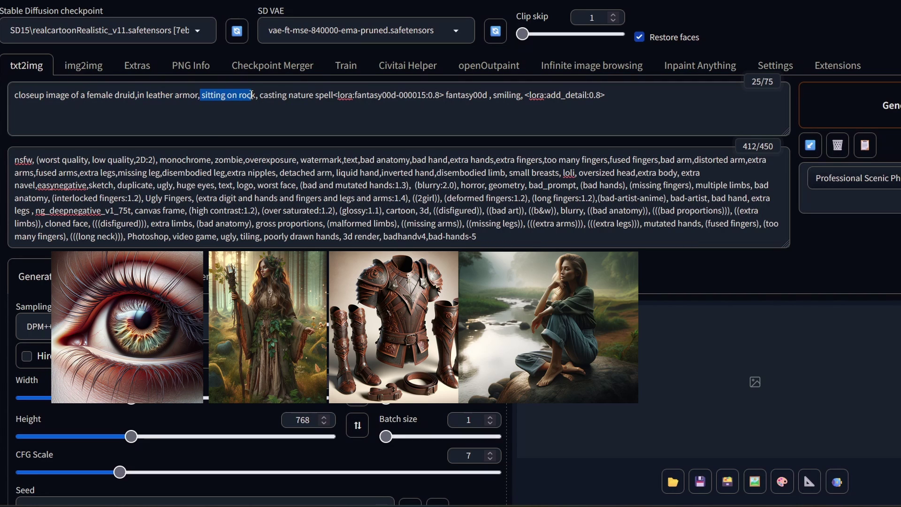
{"action": "left_click", "coordinate": [258, 95]}
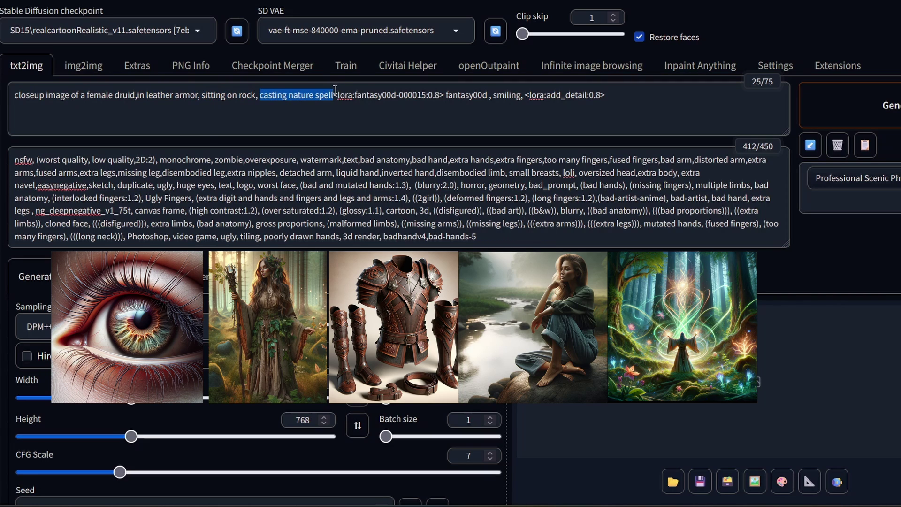
{"action": "left_click", "coordinate": [395, 86]}
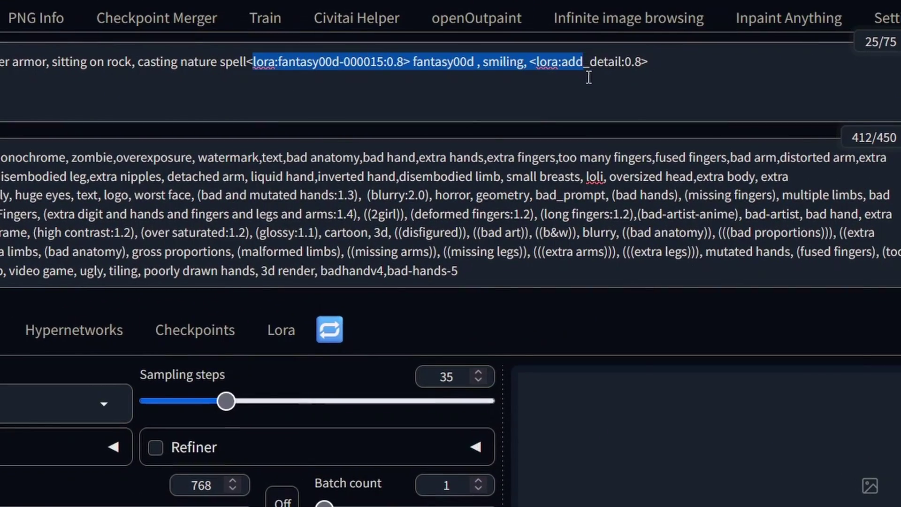
{"action": "left_click_drag", "start_coordinate": [625, 62], "coordinate": [632, 62]}
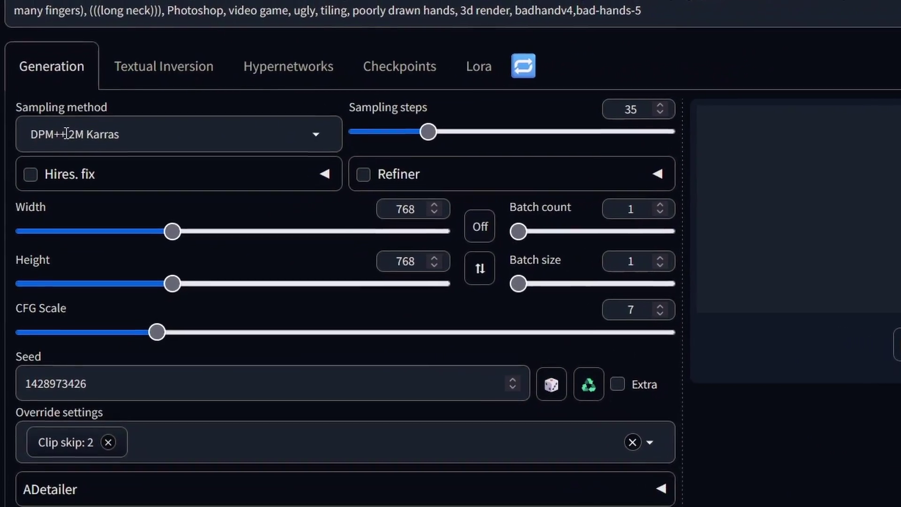
- Keep DPM++ 2M Karras as the sampler and raise the batch size to 8
{"action": "left_click", "coordinate": [75, 216]}
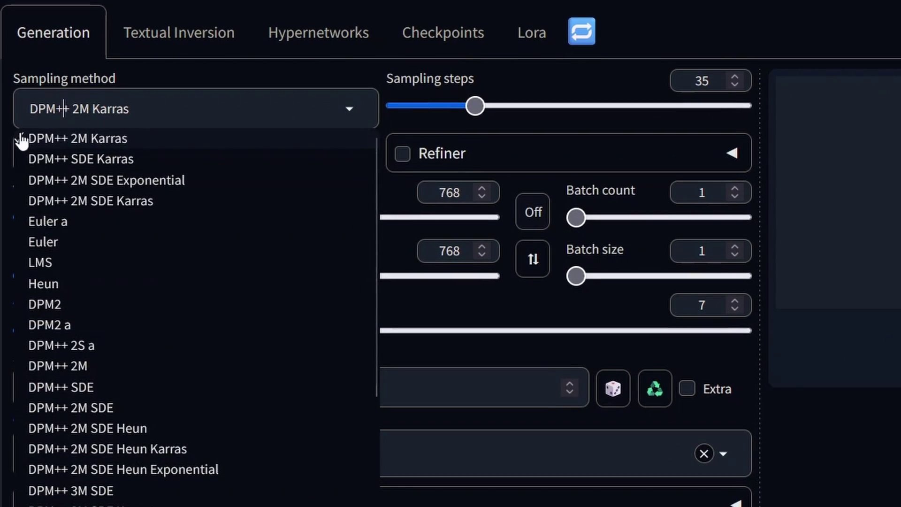
{"action": "left_click", "coordinate": [505, 122]}
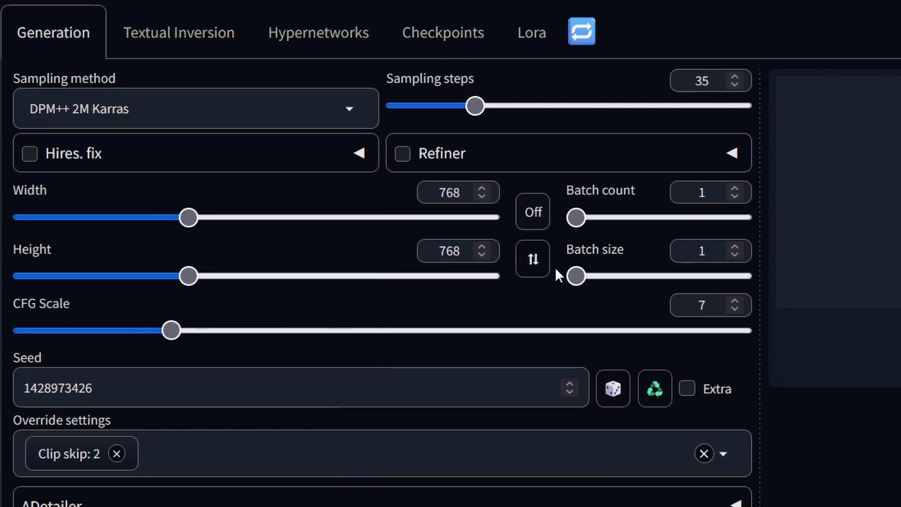
{"action": "left_click_drag", "start_coordinate": [577, 274], "coordinate": [682, 273]}
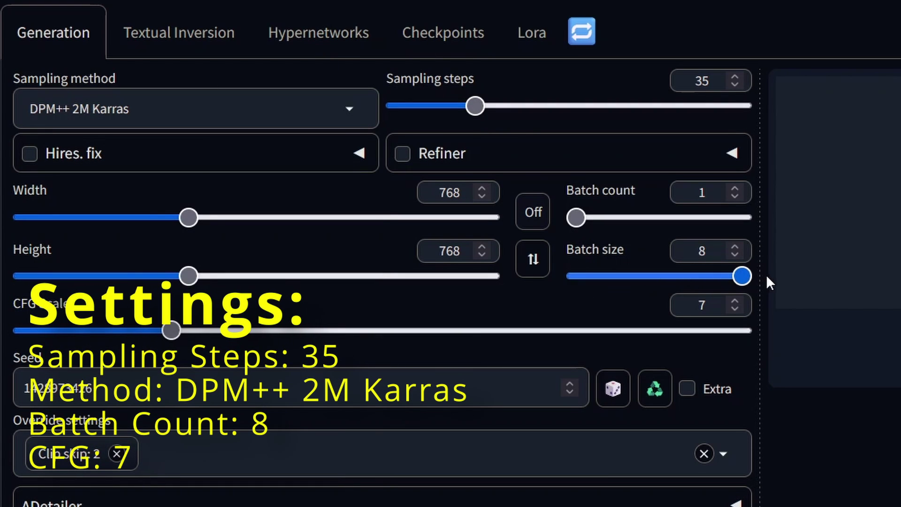
{"action": "left_click_drag", "start_coordinate": [768, 275], "coordinate": [770, 276]}
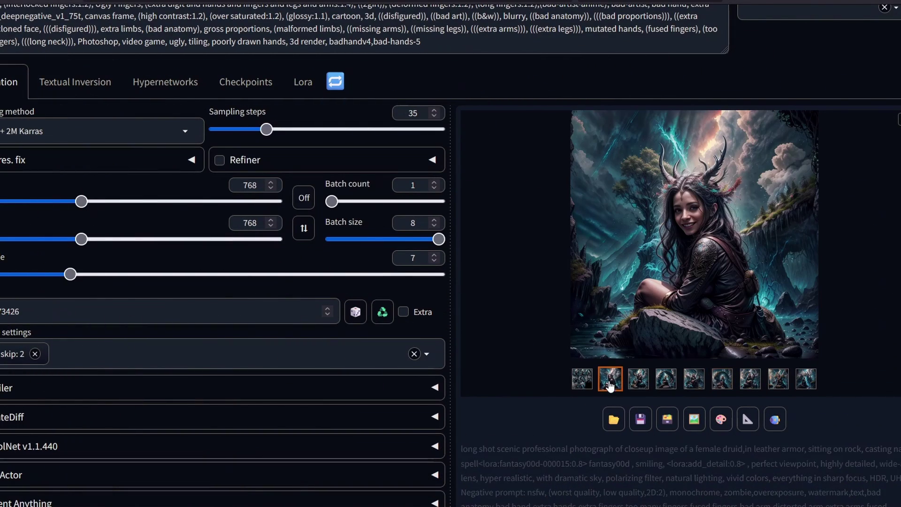
- Preview the second druid image full size and save it as 00144-1428973426.png
{"action": "left_click", "coordinate": [689, 193]}
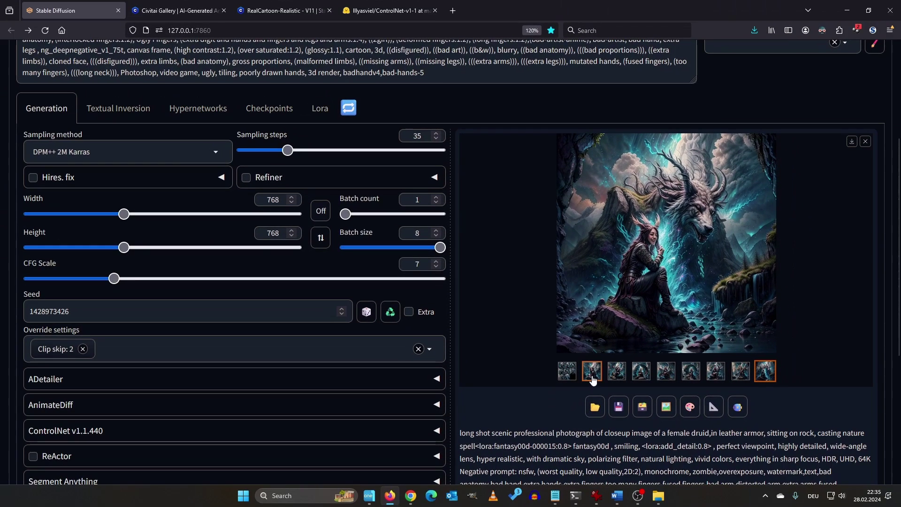
{"action": "left_click", "coordinate": [592, 373]}
{"action": "left_click", "coordinate": [733, 292]}
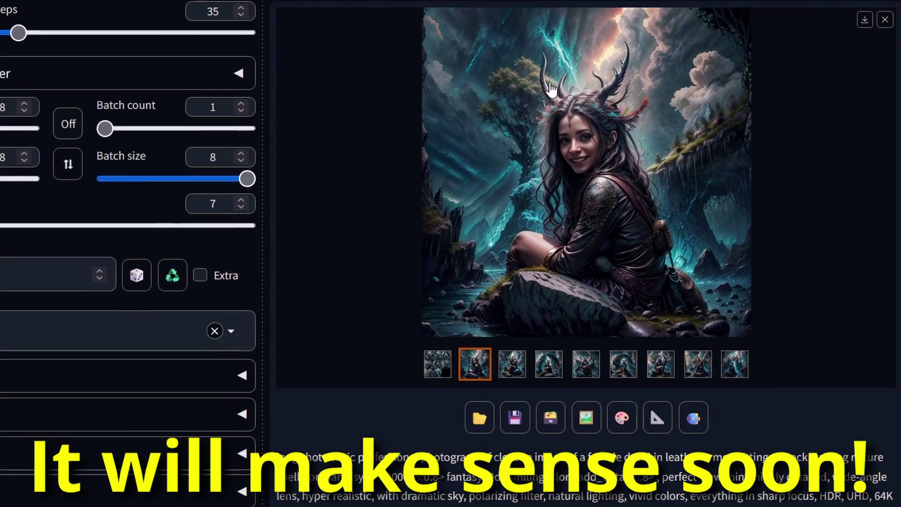
{"action": "left_click", "coordinate": [515, 419]}
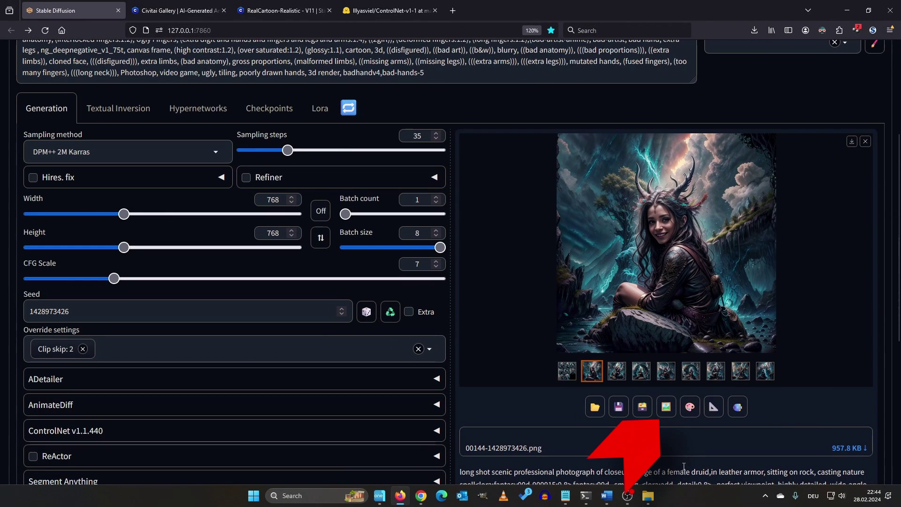
- Send the chosen druid image to img2img, then switch to the Hugging Face ControlNet-v1-1 page
{"action": "left_click", "coordinate": [667, 408]}
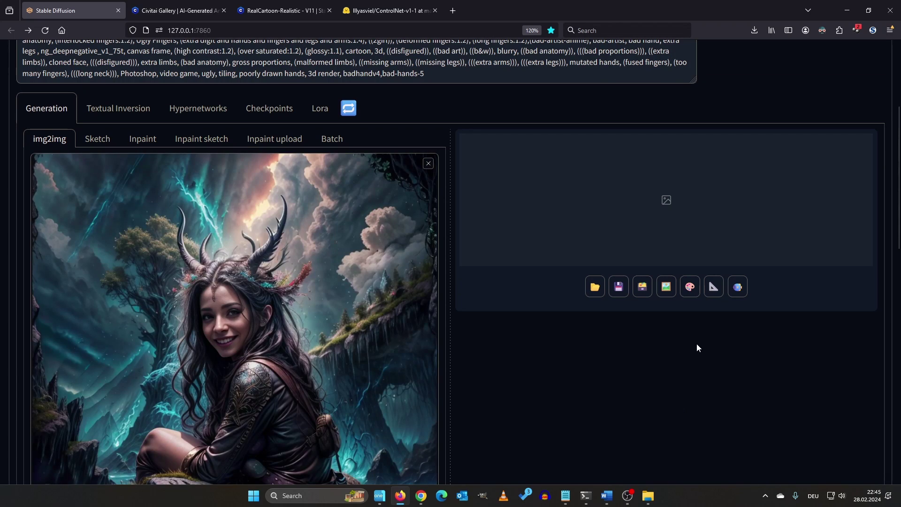
{"action": "scroll", "coordinate": [696, 344], "scroll_direction": "down", "scroll_amount": 2}
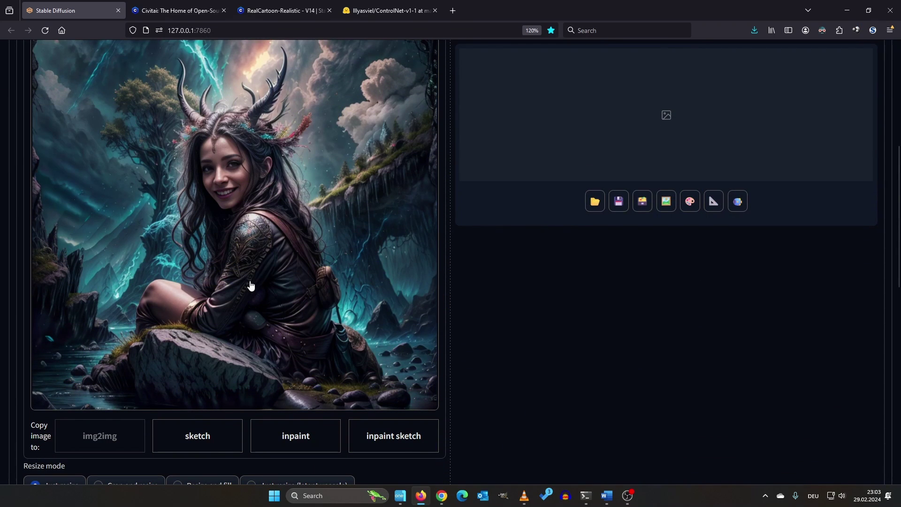
{"action": "left_click", "coordinate": [391, 8]}
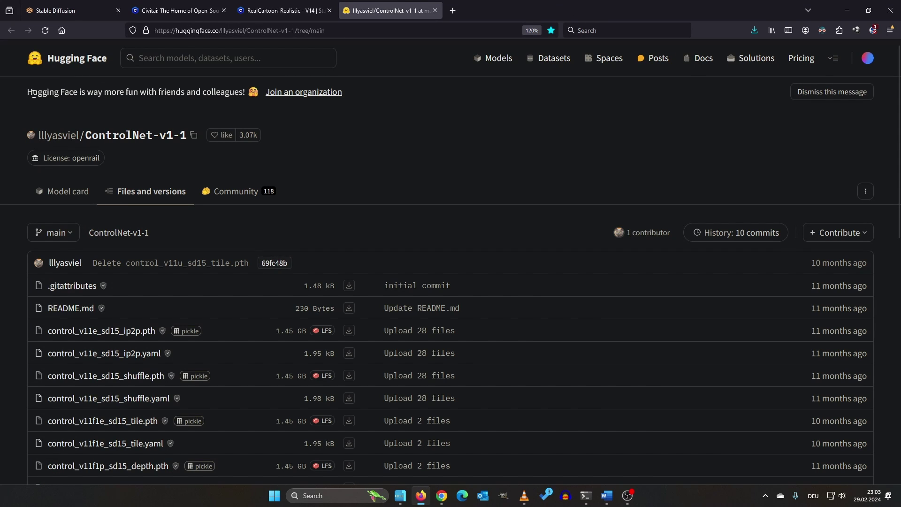
{"action": "scroll", "coordinate": [373, 69], "scroll_direction": "down", "scroll_amount": 2}
{"action": "scroll", "coordinate": [207, 190], "scroll_direction": "down", "scroll_amount": 5}
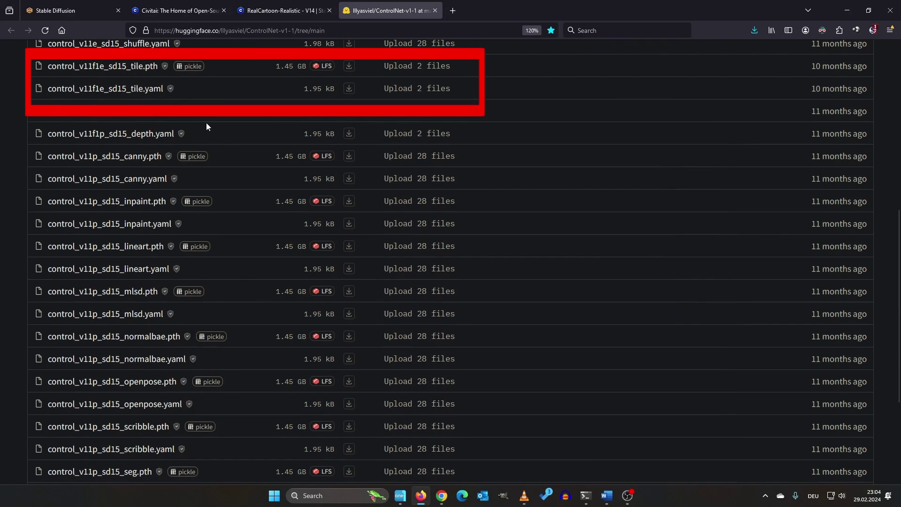
{"action": "scroll", "coordinate": [127, 209], "scroll_direction": "up", "scroll_amount": 3}
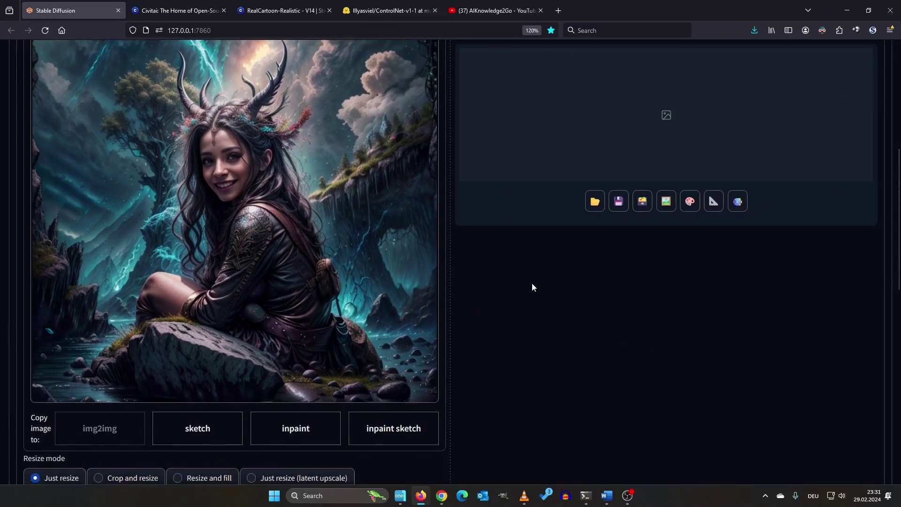
- Copy the druid image from img2img into the inpaint tab
{"action": "scroll", "coordinate": [534, 286], "scroll_direction": "down", "scroll_amount": 6}
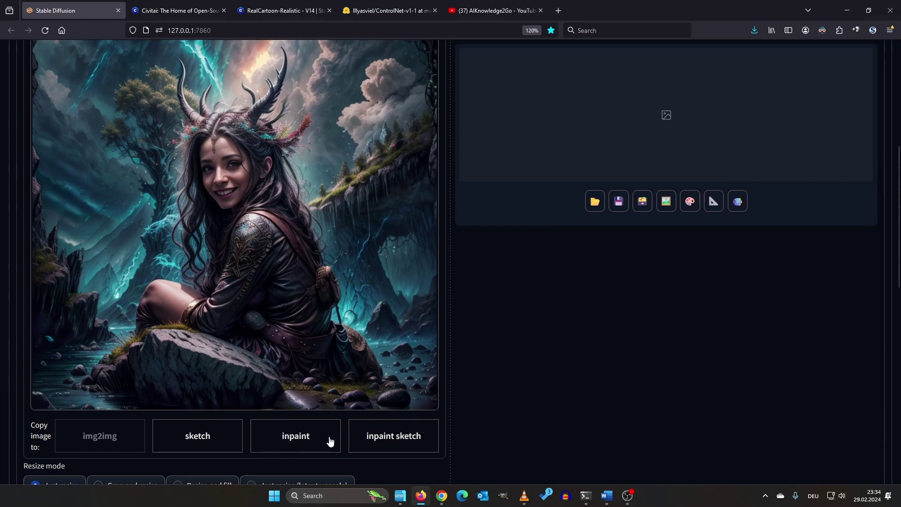
{"action": "left_click", "coordinate": [289, 434]}
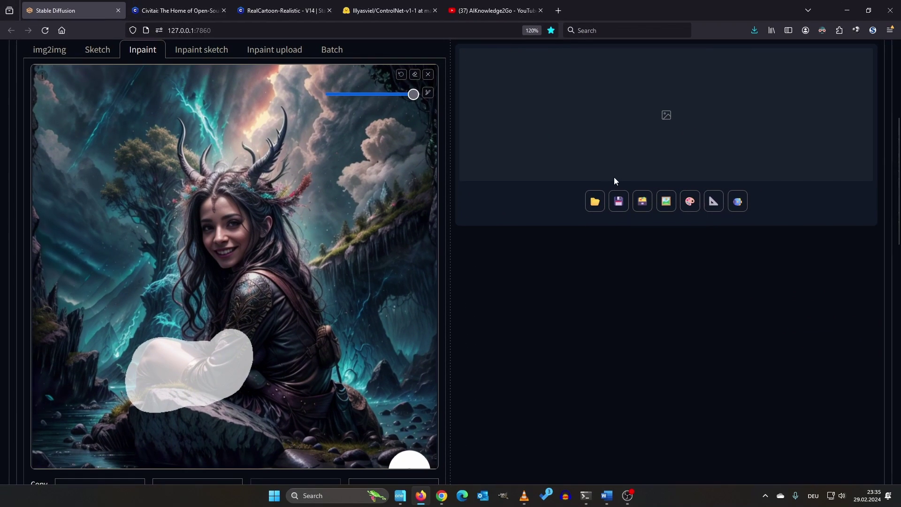
- Keep DPM++ 2M Karras as the img2img sampler alongside CFG 7, denoising 0.75, batch count 4
{"action": "scroll", "coordinate": [710, 353], "scroll_direction": "down", "scroll_amount": 1}
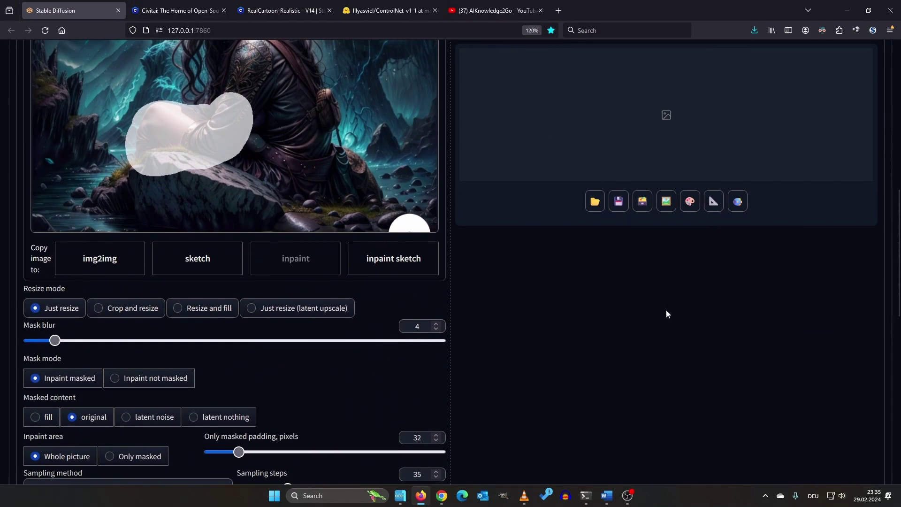
{"action": "scroll", "coordinate": [681, 292], "scroll_direction": "down", "scroll_amount": 3}
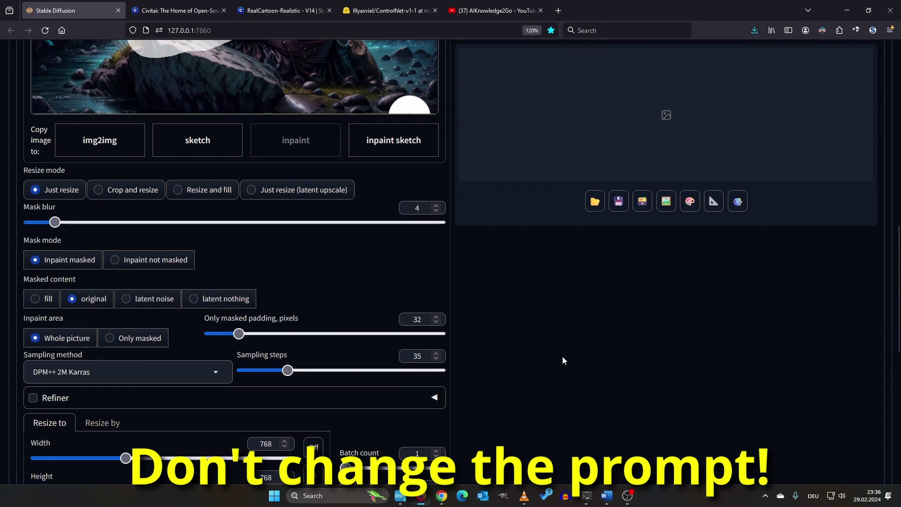
{"action": "scroll", "coordinate": [565, 354], "scroll_direction": "down", "scroll_amount": 1}
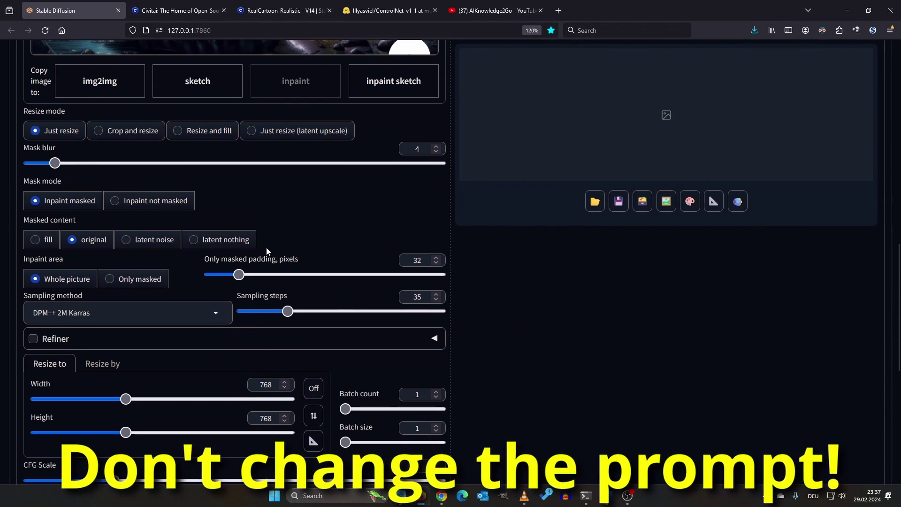
{"action": "scroll", "coordinate": [400, 236], "scroll_direction": "down", "scroll_amount": 1}
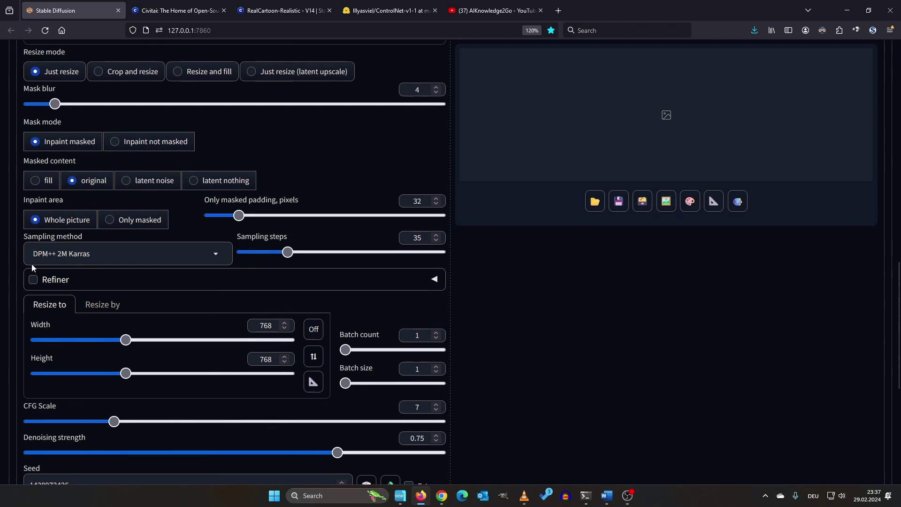
{"action": "left_click", "coordinate": [23, 252]}
{"action": "left_click", "coordinate": [102, 305]}
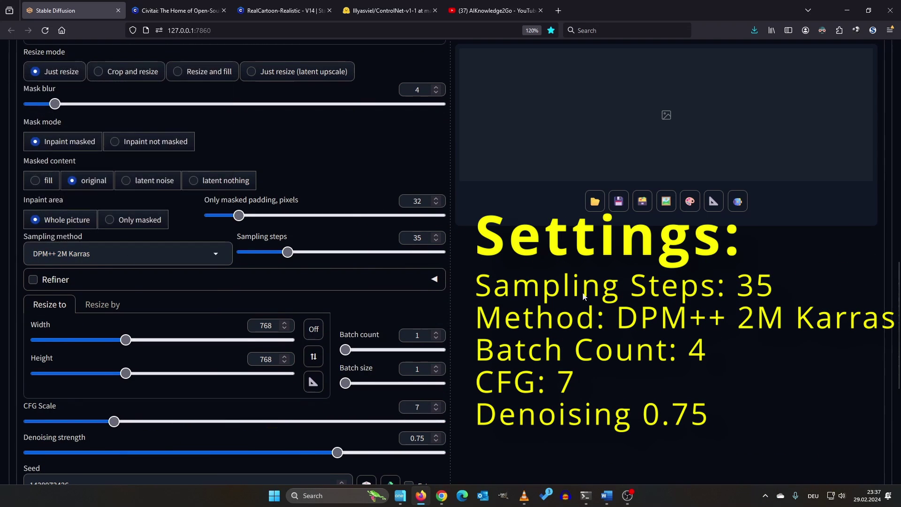
- Expand the ControlNet v1.1.440 settings section
{"action": "scroll", "coordinate": [362, 231], "scroll_direction": "down", "scroll_amount": 2}
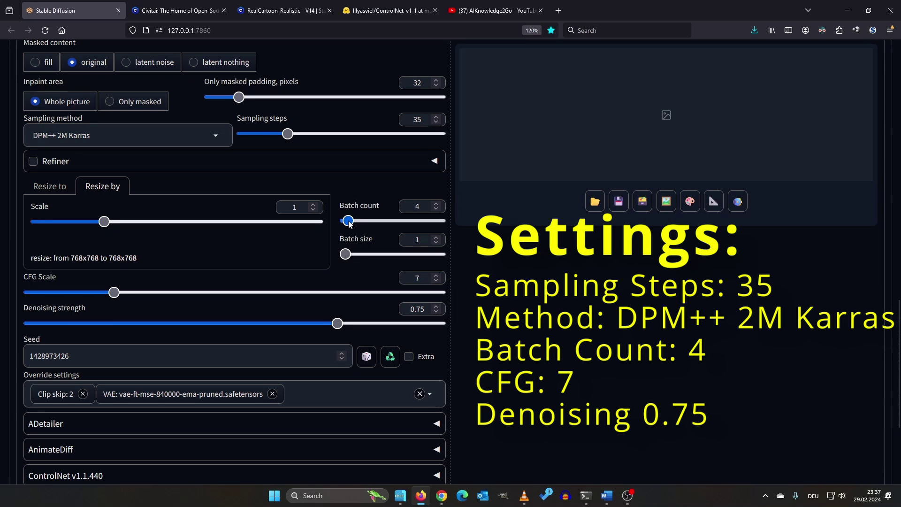
{"action": "scroll", "coordinate": [665, 429], "scroll_direction": "down", "scroll_amount": 3}
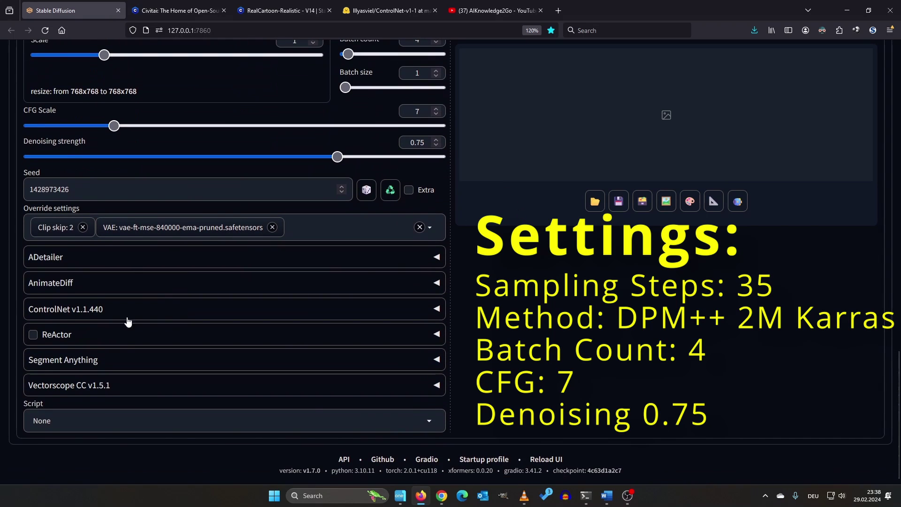
{"action": "left_click", "coordinate": [54, 311]}
{"action": "scroll", "coordinate": [139, 256], "scroll_direction": "down", "scroll_amount": 4}
- Enable ControlNet Unit 0 with the Inpaint control type and check its preprocessor options
{"action": "left_click", "coordinate": [40, 120]}
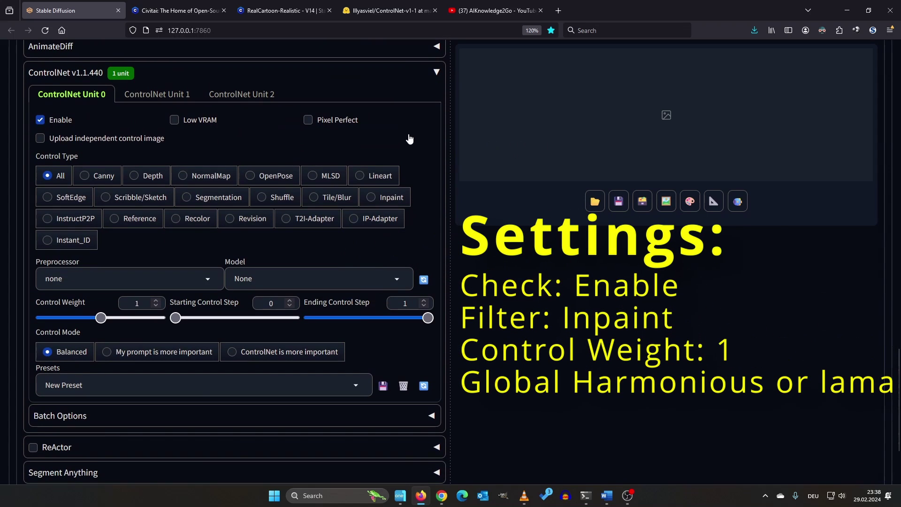
{"action": "left_click", "coordinate": [377, 198]}
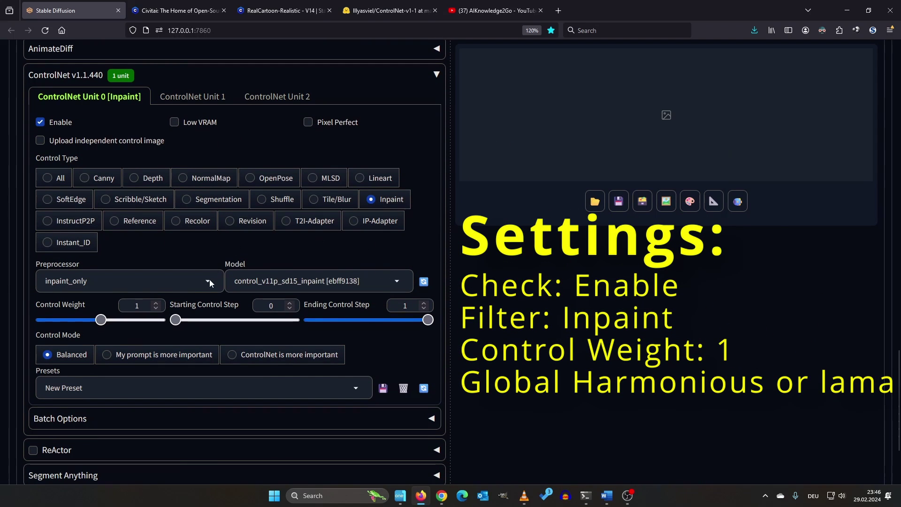
{"action": "left_click", "coordinate": [210, 280]}
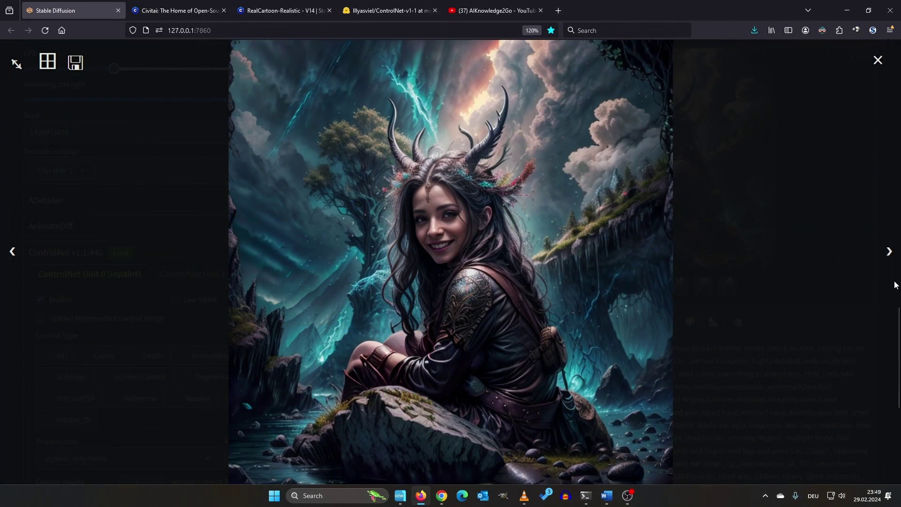
- Step to the next generated druid variant and return to the output gallery
{"action": "left_click", "coordinate": [890, 254]}
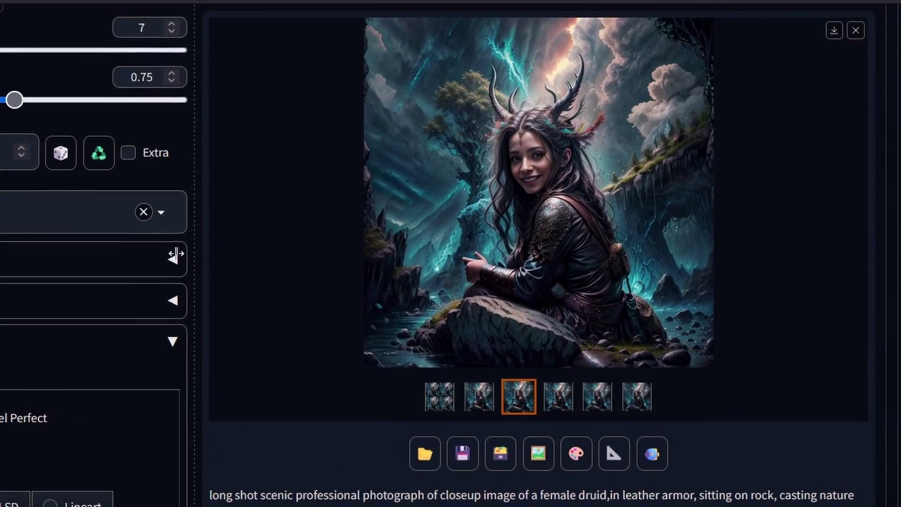
{"action": "scroll", "coordinate": [172, 272], "scroll_direction": "up", "scroll_amount": 10}
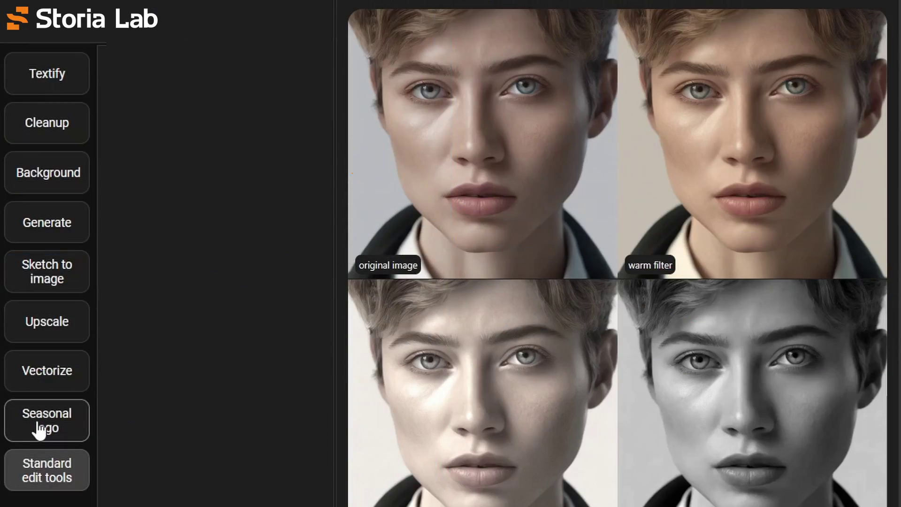
- Browse the Seasonal logo, Vectorize, Upscale, Sketch to image, Generate, Background and Cleanup examples, ending on Textify
{"action": "left_click", "coordinate": [40, 428]}
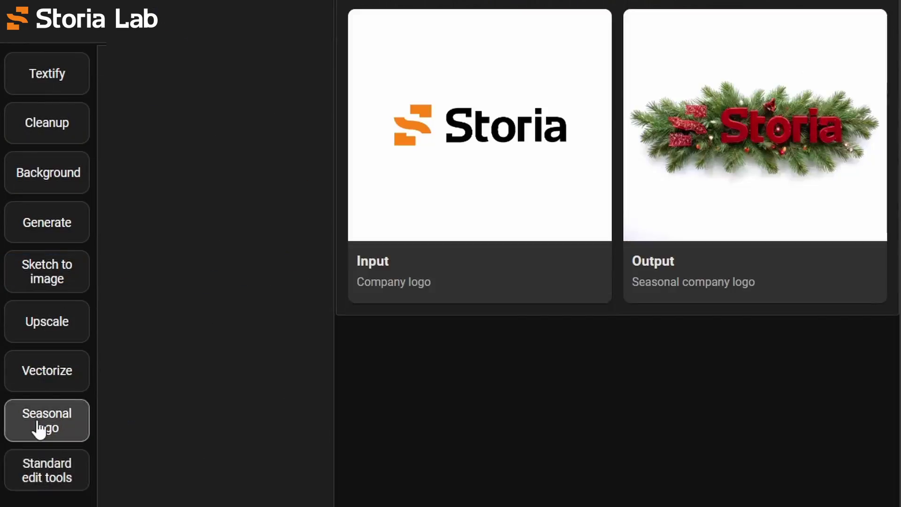
{"action": "left_click", "coordinate": [24, 378]}
{"action": "left_click", "coordinate": [32, 326]}
{"action": "left_click", "coordinate": [55, 277]}
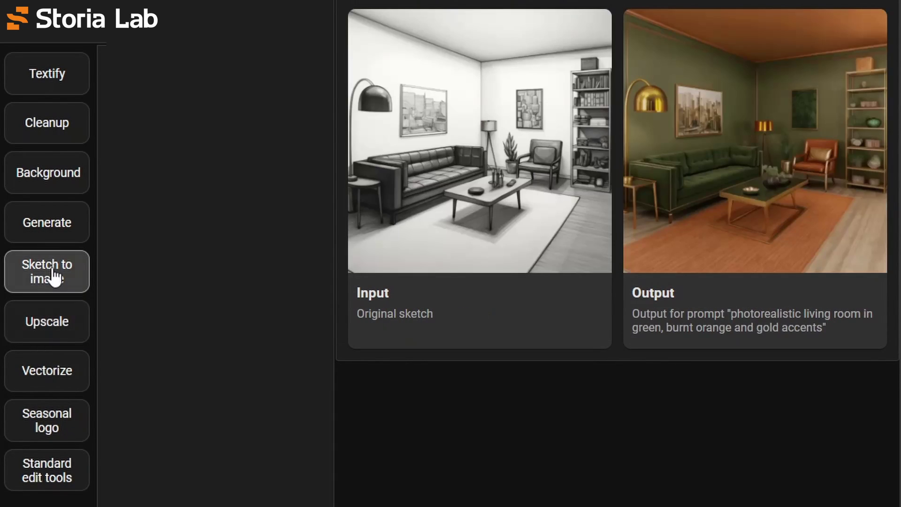
{"action": "left_click", "coordinate": [53, 230]}
{"action": "left_click", "coordinate": [63, 189]}
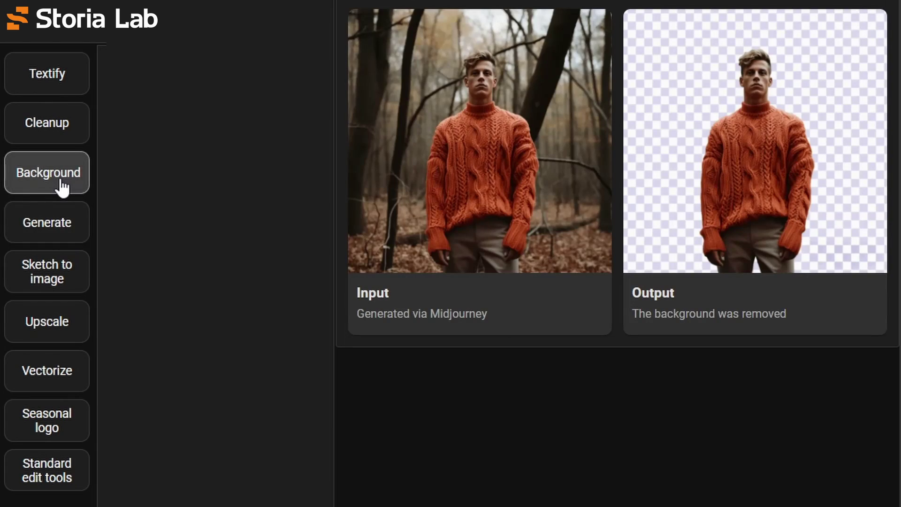
{"action": "left_click", "coordinate": [61, 130]}
{"action": "left_click", "coordinate": [65, 72]}
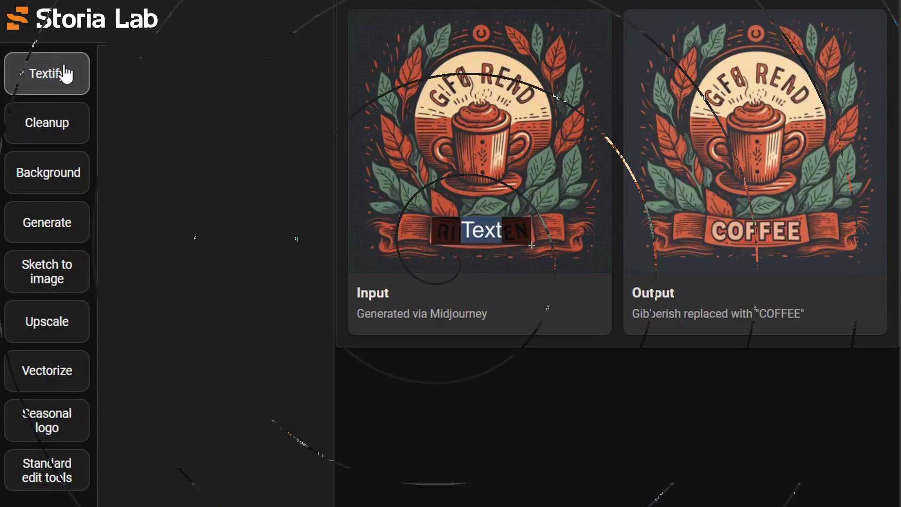
- Load a sample image into Textify and draw a text box over the banner's gibberish
{"action": "left_click_drag", "start_coordinate": [561, 221], "coordinate": [327, 229]}
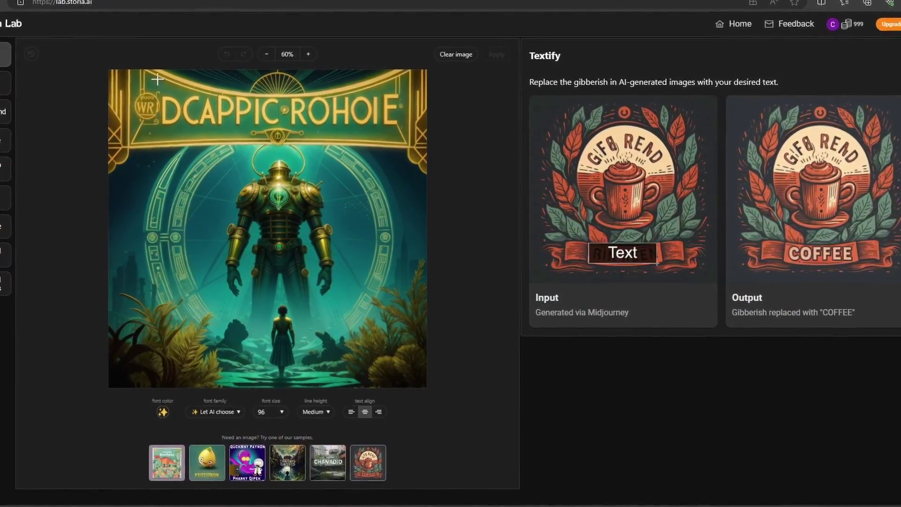
{"action": "left_click_drag", "start_coordinate": [164, 81], "coordinate": [247, 116]}
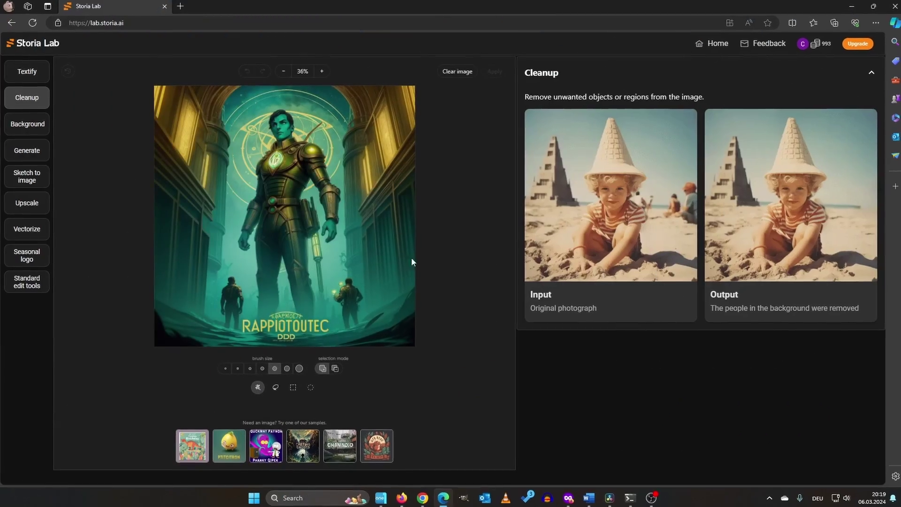
- Mask the right and left background figures in the poster with the Cleanup brush
{"action": "left_click_drag", "start_coordinate": [351, 325], "coordinate": [342, 284]}
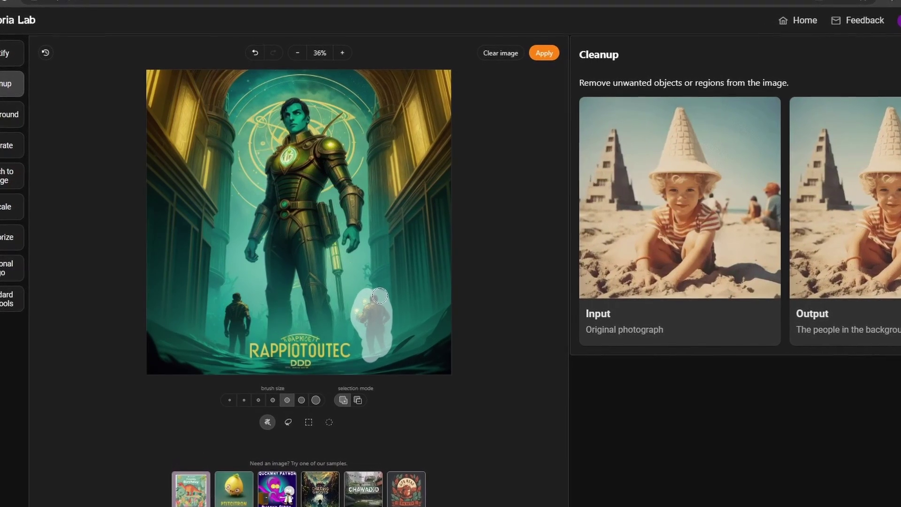
{"action": "mouse_move", "coordinate": [248, 353]}
{"action": "left_mouse_down"}
{"action": "mouse_move", "coordinate": [242, 304]}
{"action": "mouse_move", "coordinate": [236, 368]}
{"action": "mouse_move", "coordinate": [224, 324]}
{"action": "left_mouse_up"}
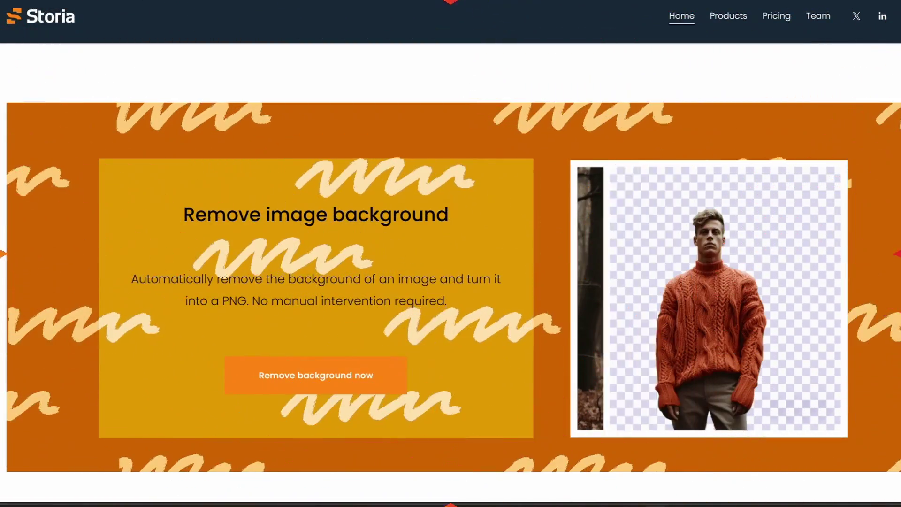
{"action": "scroll", "coordinate": [451, 272], "scroll_direction": "down", "scroll_amount": 10}
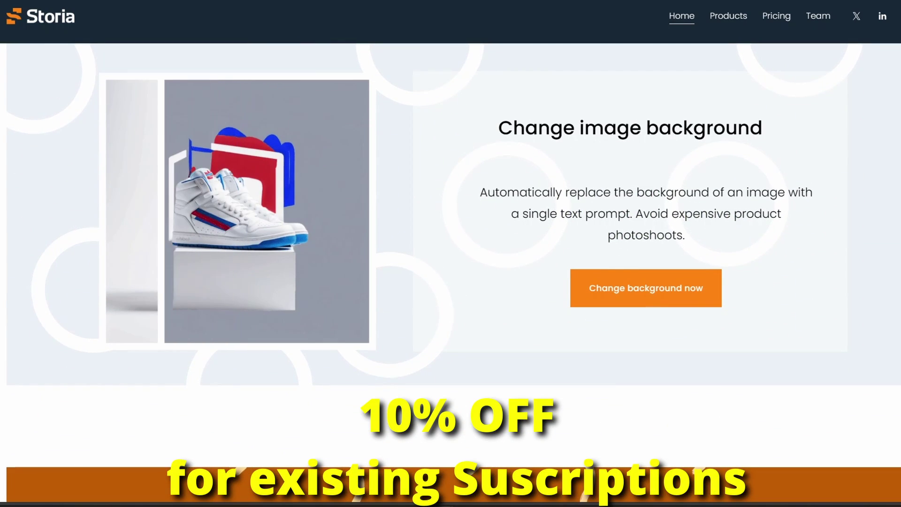
{"action": "scroll", "coordinate": [451, 273], "scroll_direction": "down", "scroll_amount": 8}
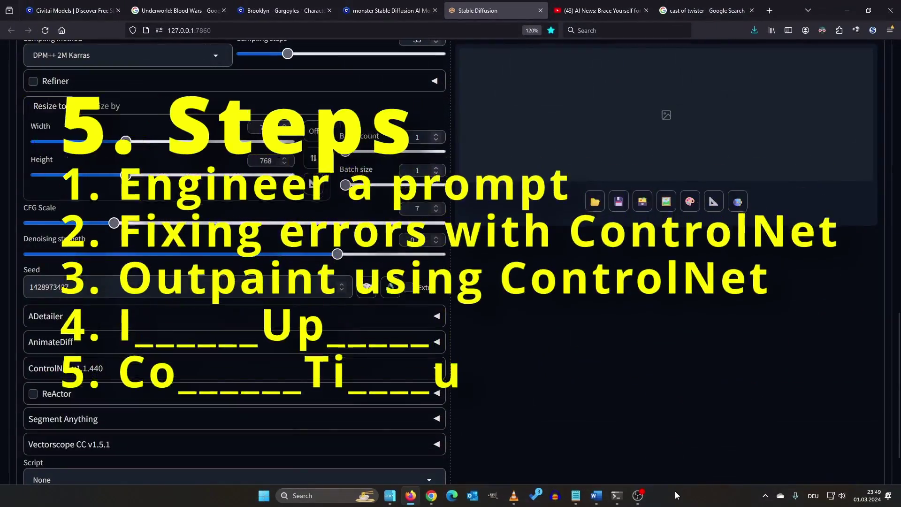
- Set img2img width to 1368 against height 768 and raise denoising strength to 0.9
{"action": "scroll", "coordinate": [541, 294], "scroll_direction": "up", "scroll_amount": 10}
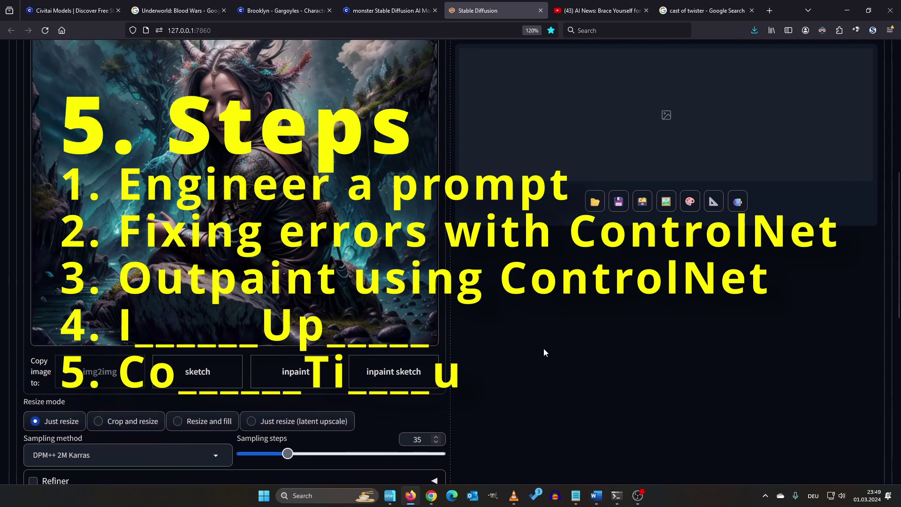
{"action": "scroll", "coordinate": [467, 329], "scroll_direction": "down", "scroll_amount": 3}
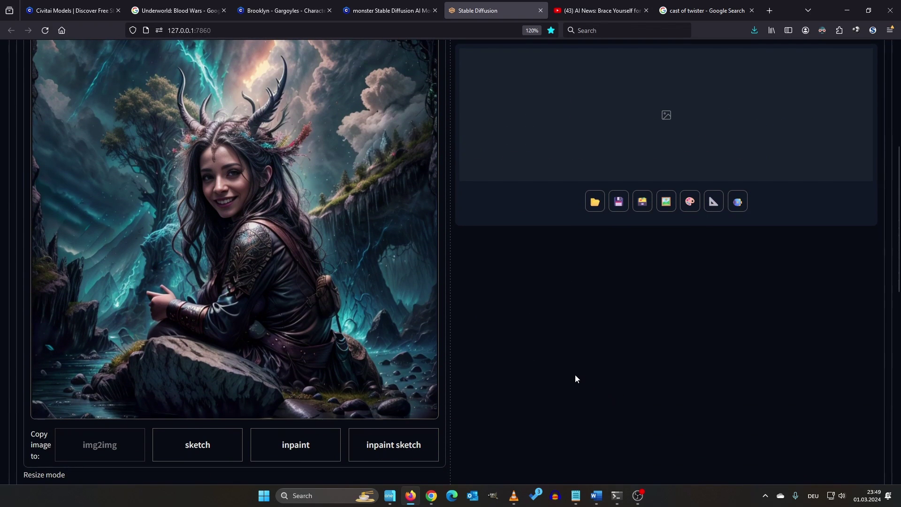
{"action": "scroll", "coordinate": [576, 374], "scroll_direction": "down", "scroll_amount": 8}
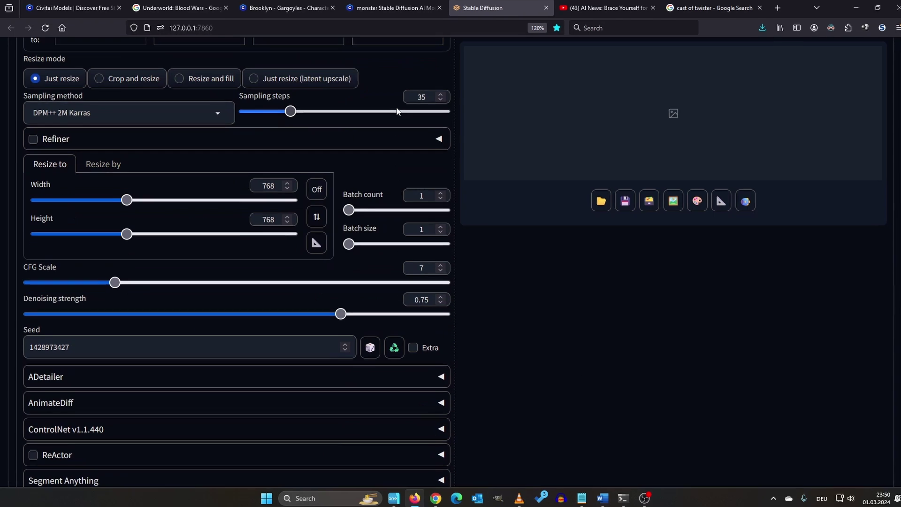
{"action": "scroll", "coordinate": [581, 112], "scroll_direction": "down", "scroll_amount": 1}
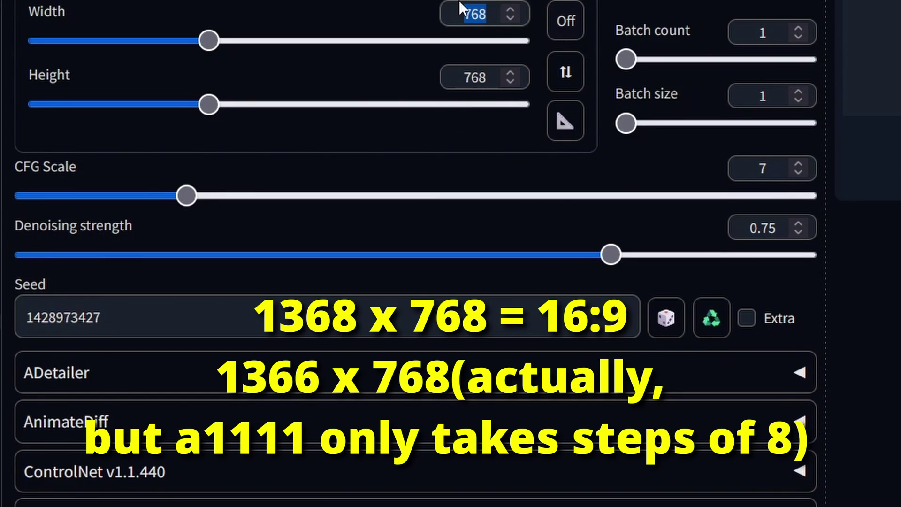
{"action": "type", "text": "13"}
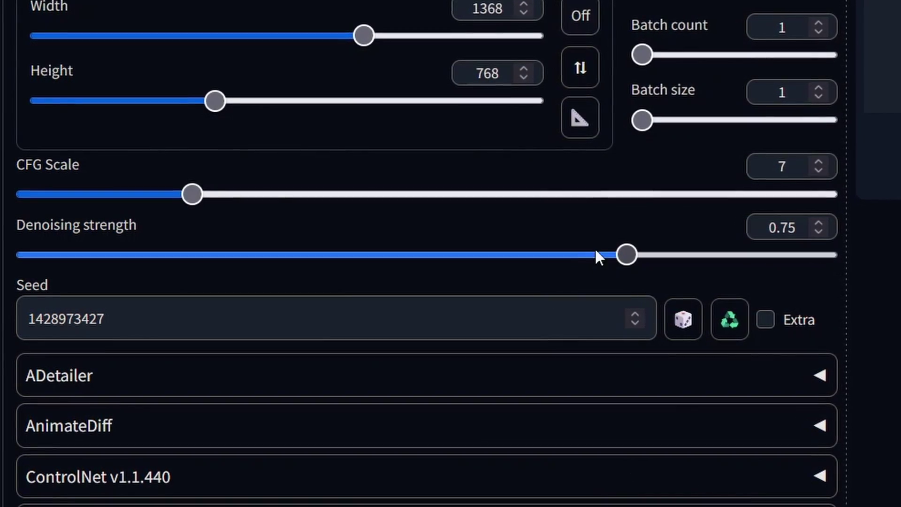
{"action": "left_click_drag", "start_coordinate": [625, 256], "coordinate": [721, 268]}
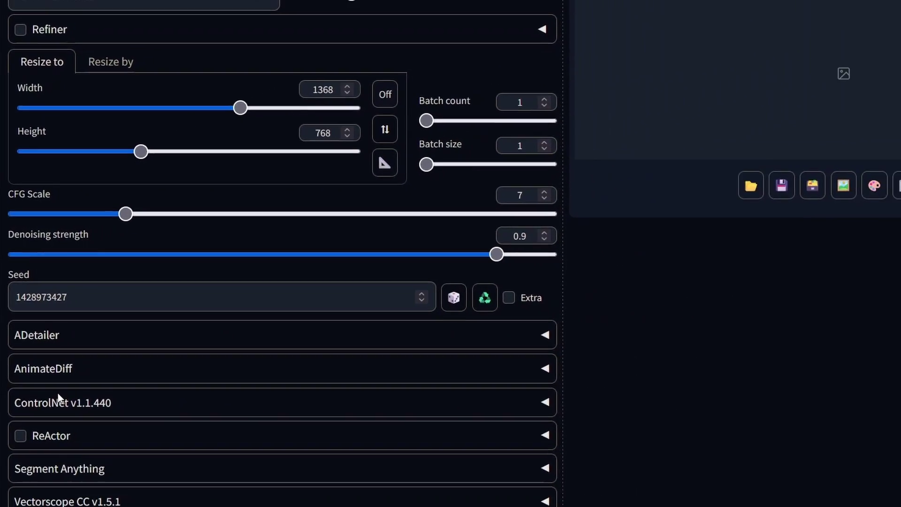
- Enable an independent ControlNet control image and upload the original druid portrait
{"action": "left_click", "coordinate": [75, 480]}
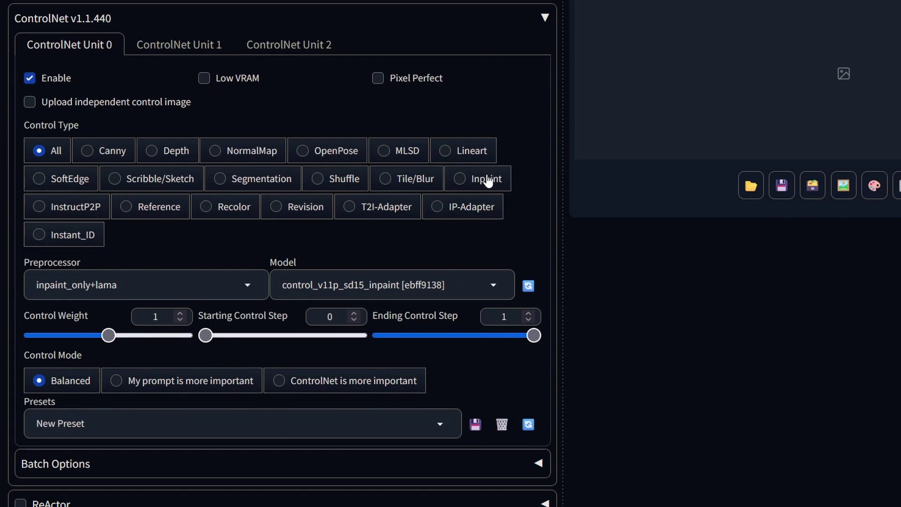
{"action": "left_click", "coordinate": [29, 102]}
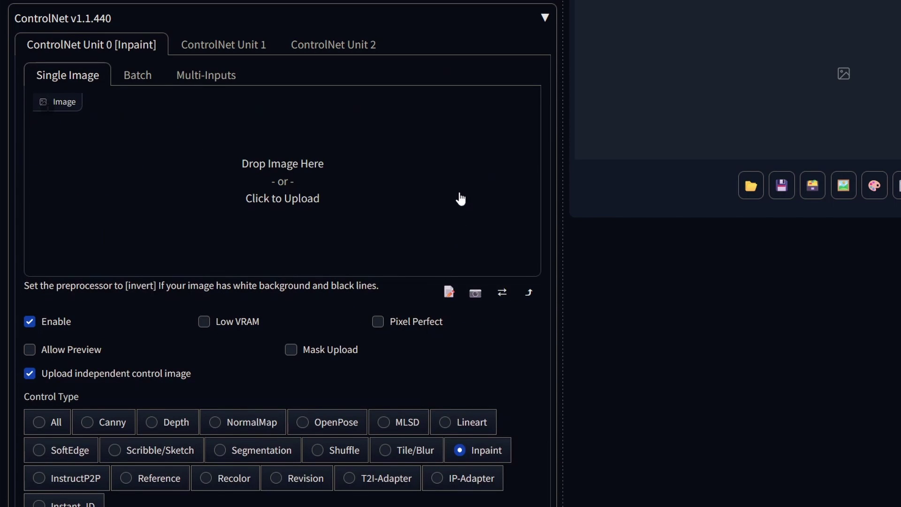
{"action": "left_click", "coordinate": [302, 190]}
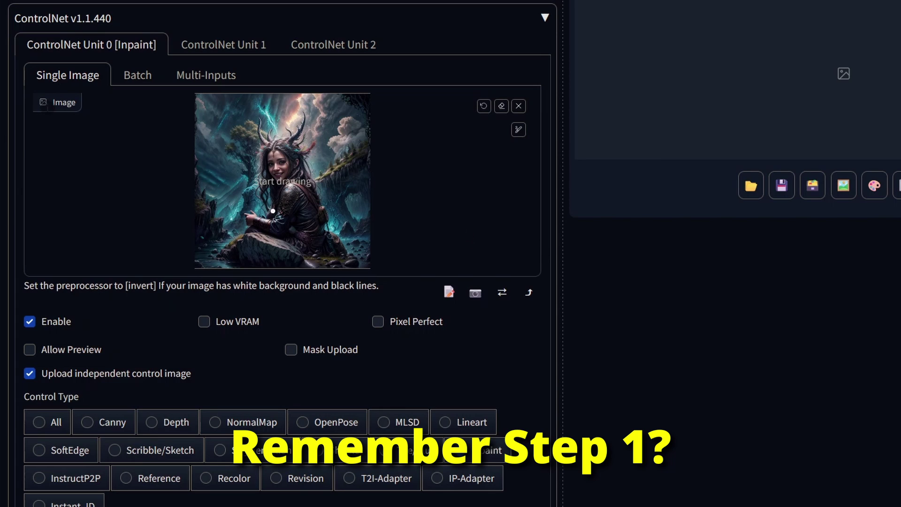
- Set ControlNet to inpaint_only+lama, ControlNet is more important, and Resize and Fill
{"action": "scroll", "coordinate": [777, 236], "scroll_direction": "down", "scroll_amount": 5}
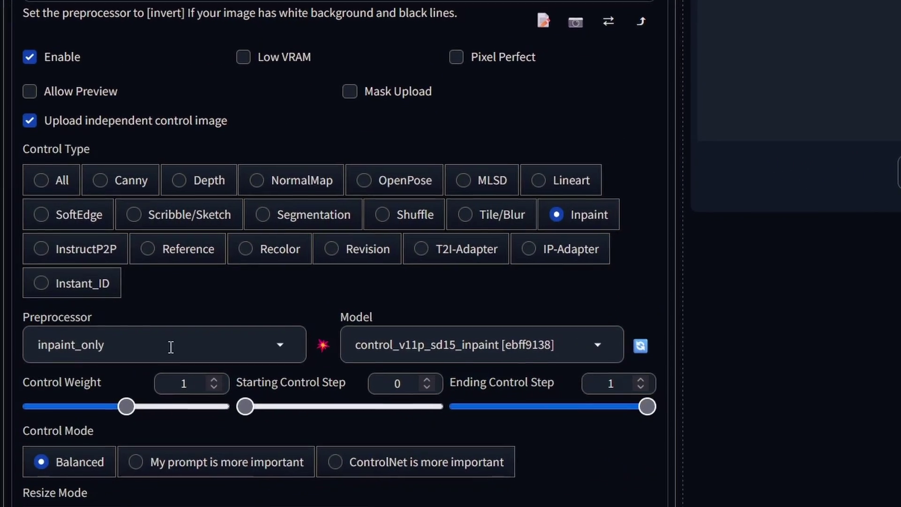
{"action": "left_click", "coordinate": [134, 327]}
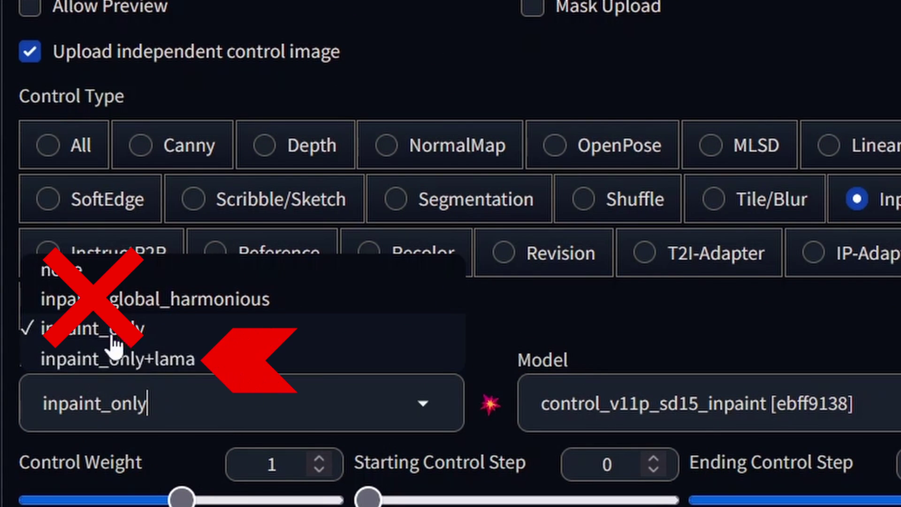
{"action": "left_click", "coordinate": [40, 366]}
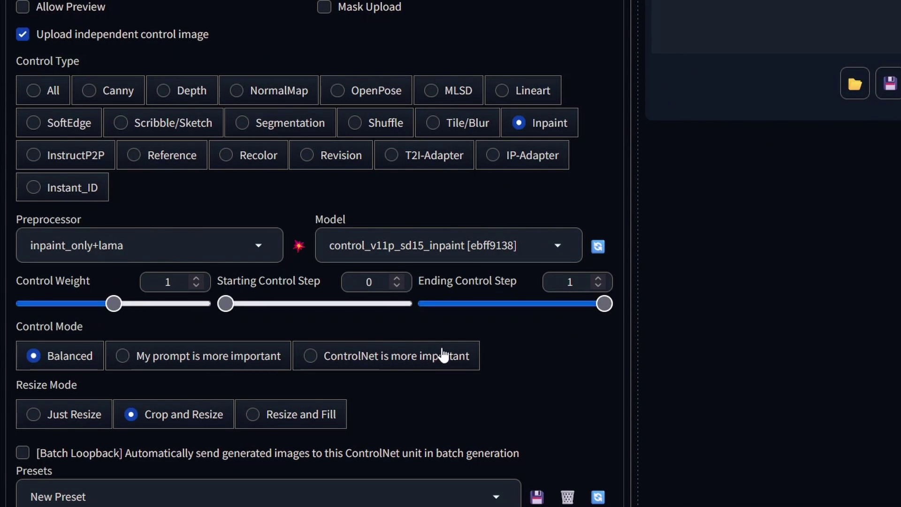
{"action": "left_click", "coordinate": [417, 362]}
{"action": "scroll", "coordinate": [314, 254], "scroll_direction": "down", "scroll_amount": 2}
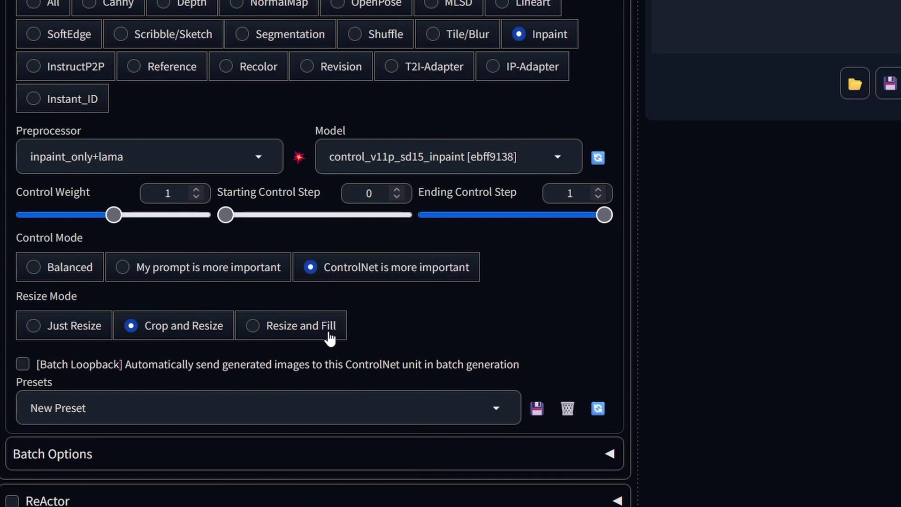
{"action": "left_click", "coordinate": [292, 327]}
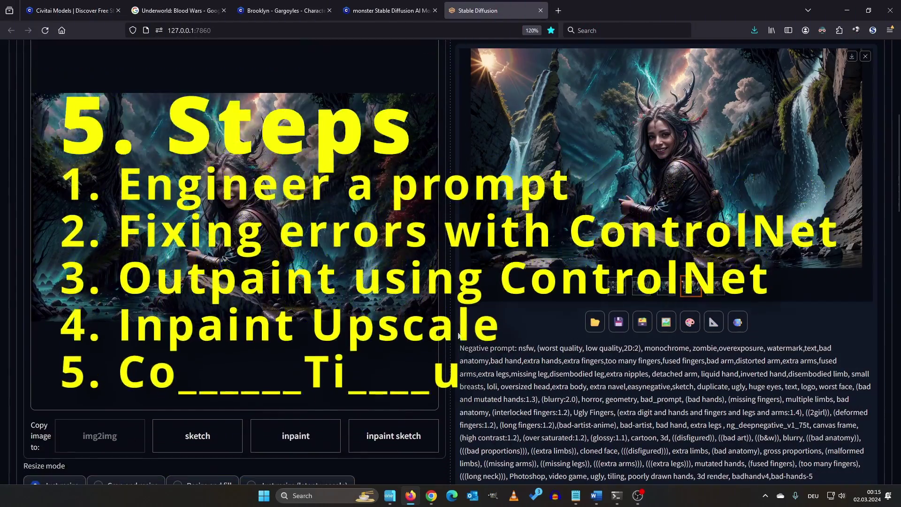
- Switch img2img to Resize by with scale 2 and denoising strength 0.9
{"action": "scroll", "coordinate": [542, 352], "scroll_direction": "down", "scroll_amount": 6}
{"action": "scroll", "coordinate": [541, 352], "scroll_direction": "down", "scroll_amount": 3}
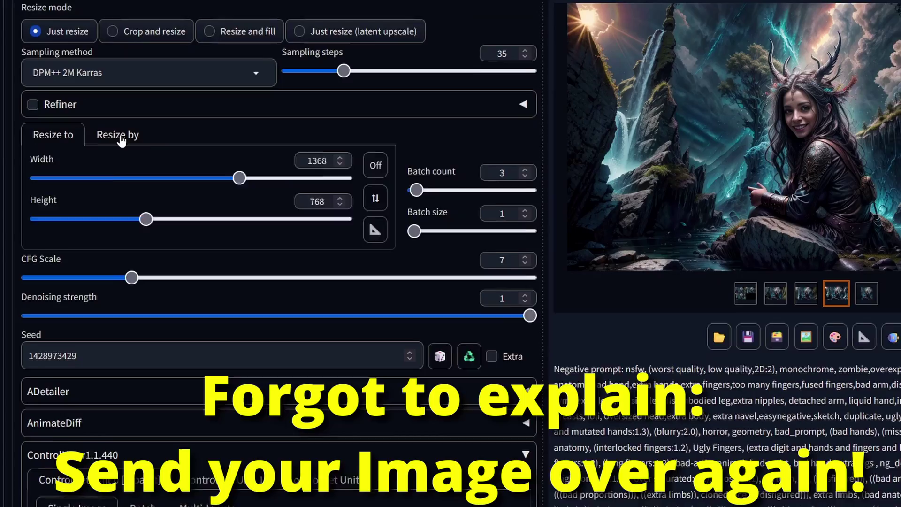
{"action": "left_click", "coordinate": [117, 141]}
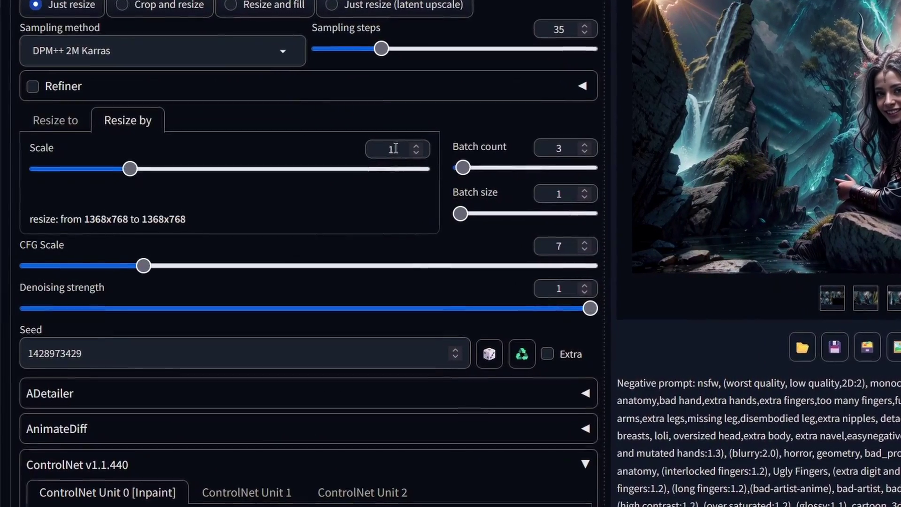
{"action": "double_click", "coordinate": [390, 151]}
{"action": "type", "text": "2"}
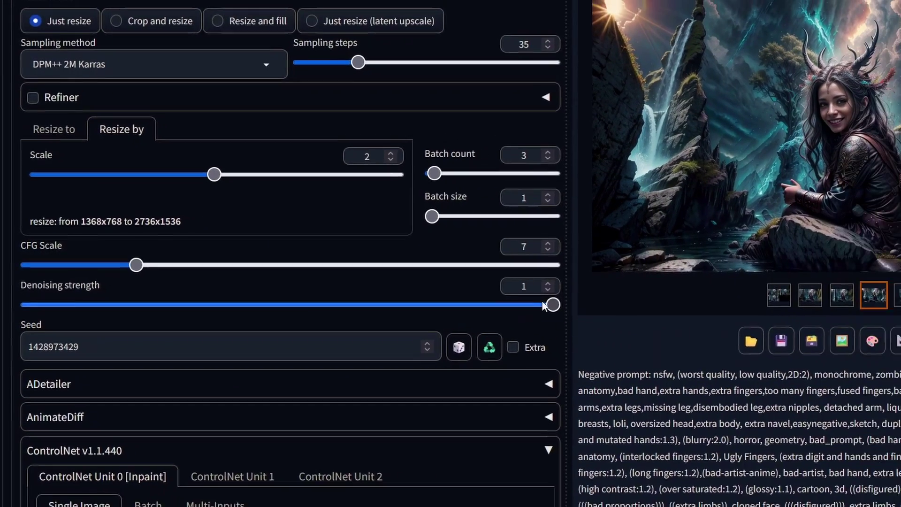
{"action": "left_click", "coordinate": [721, 326]}
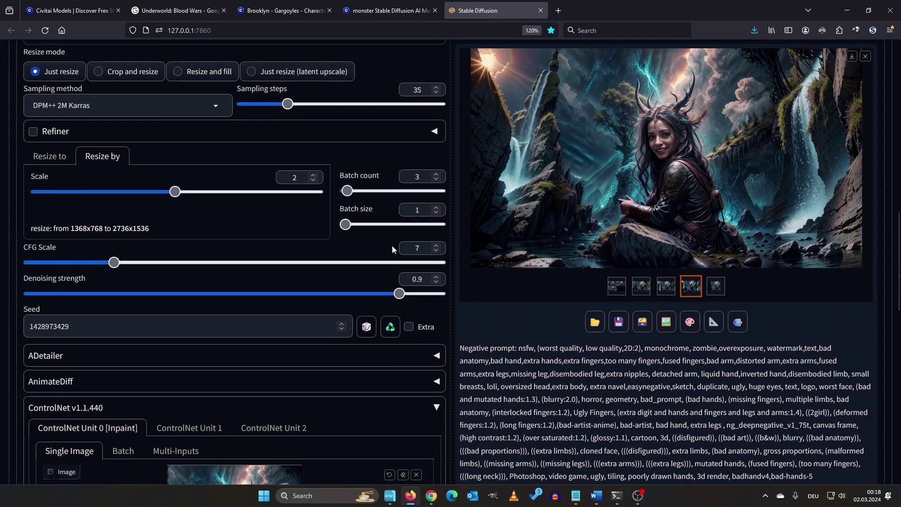
- Turn off the independent control image and set ControlNet to inpaint_global_harmonious, weight 0.4, Balanced
{"action": "scroll", "coordinate": [608, 269], "scroll_direction": "down", "scroll_amount": 5}
{"action": "scroll", "coordinate": [421, 65], "scroll_direction": "down", "scroll_amount": 4}
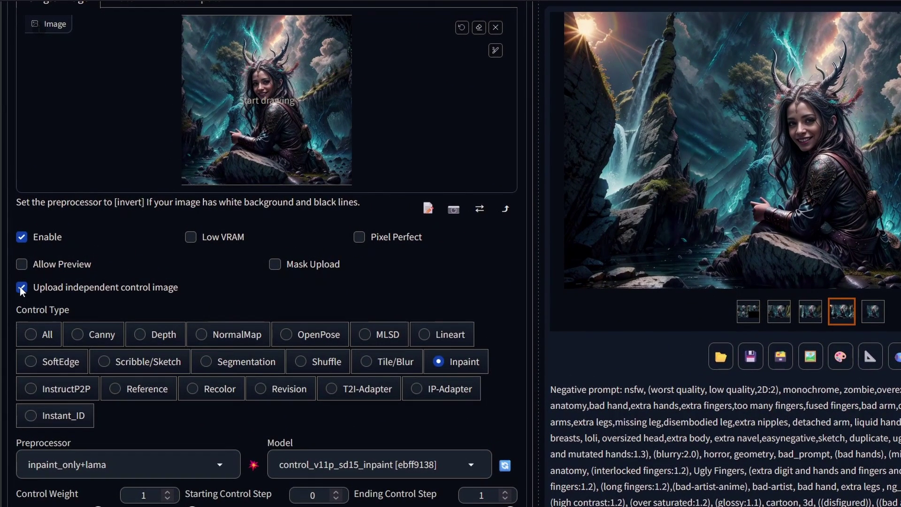
{"action": "left_click", "coordinate": [20, 286]}
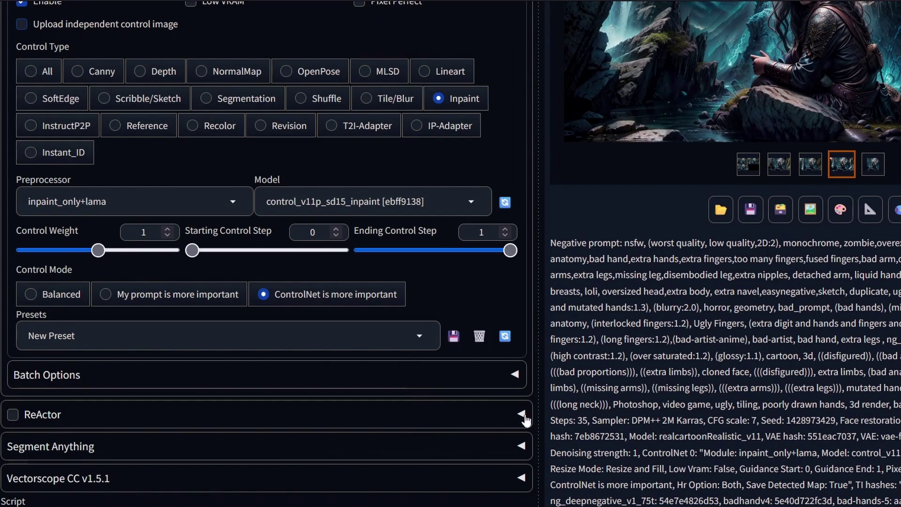
{"action": "scroll", "coordinate": [530, 412], "scroll_direction": "up", "scroll_amount": 3}
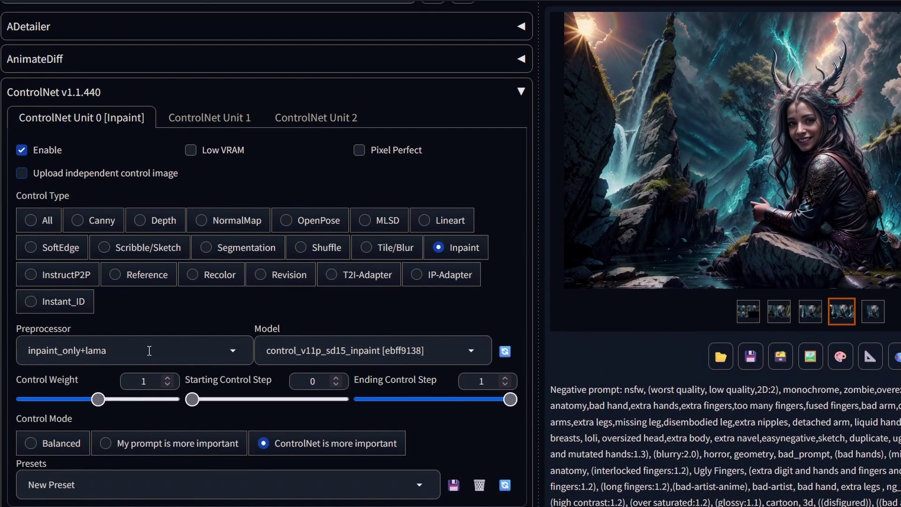
{"action": "left_click", "coordinate": [148, 350]}
{"action": "left_click", "coordinate": [87, 298]}
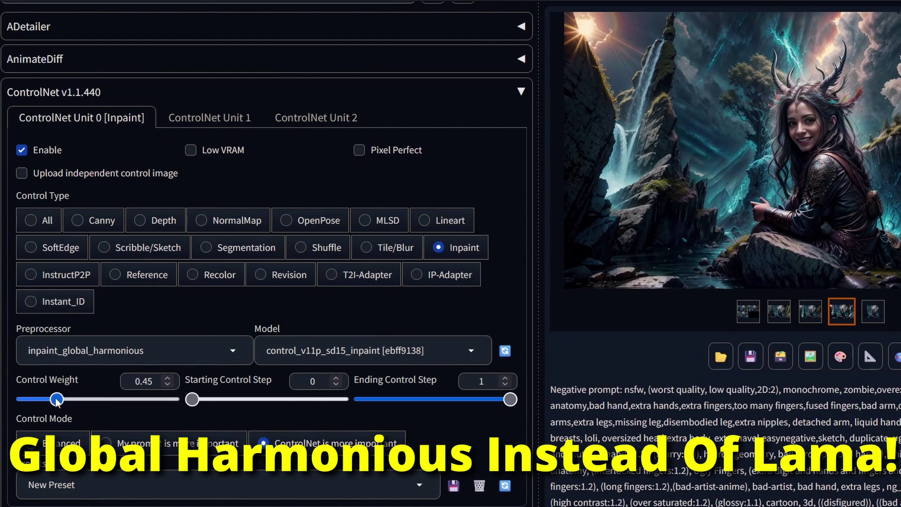
{"action": "left_click_drag", "start_coordinate": [56, 400], "coordinate": [53, 397]}
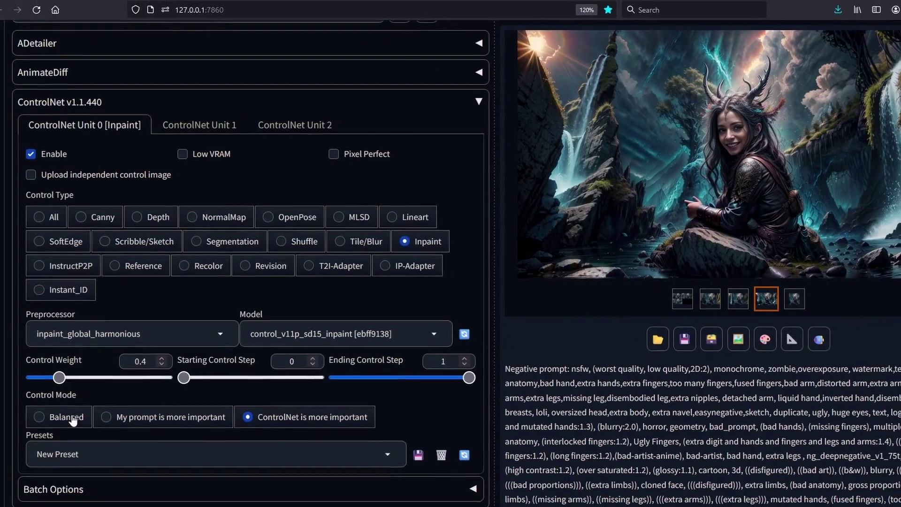
{"action": "left_click", "coordinate": [61, 426]}
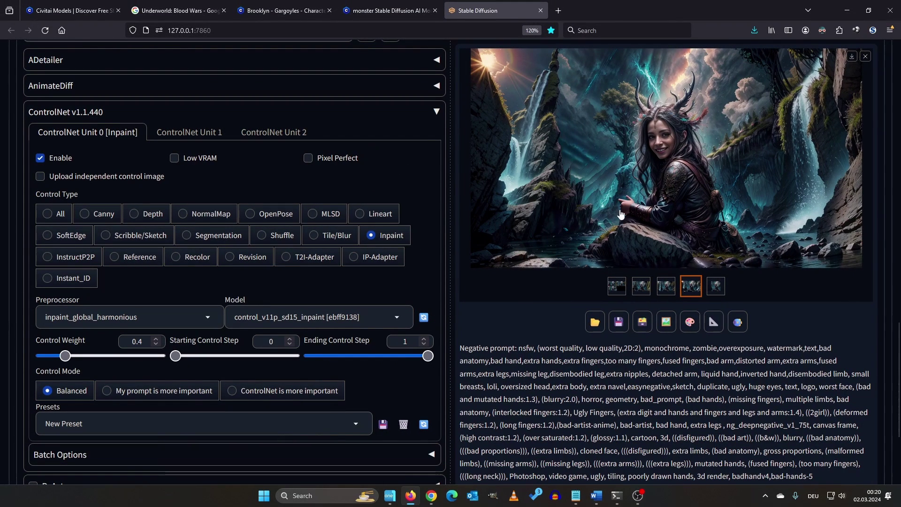
{"action": "scroll", "coordinate": [379, 202], "scroll_direction": "up", "scroll_amount": 3}
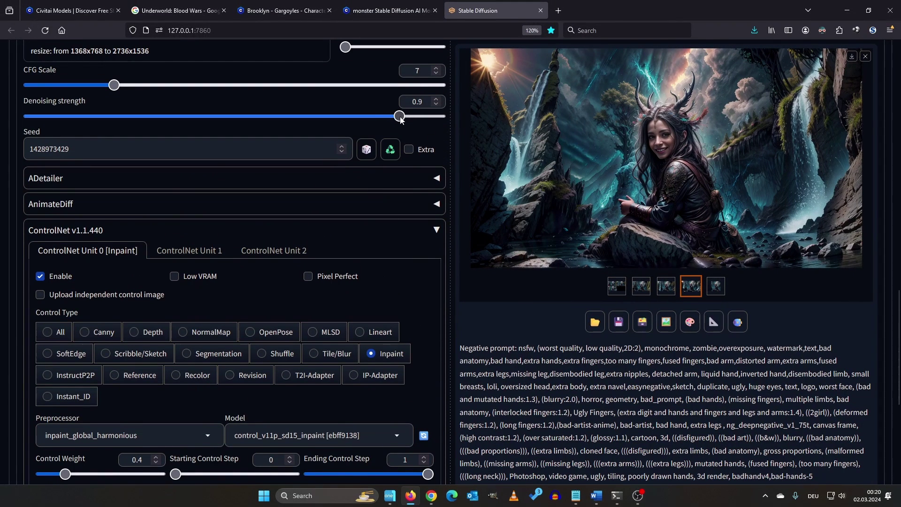
{"action": "scroll", "coordinate": [101, 277], "scroll_direction": "down", "scroll_amount": 5}
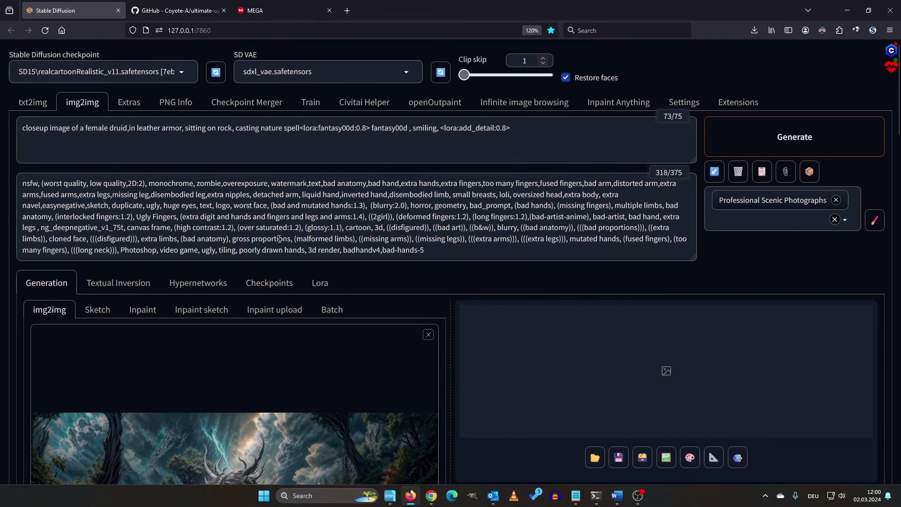
- Turn off Restore faces and add face_restoration to the Quicksettings list found by searching 'quick'
{"action": "left_click", "coordinate": [581, 83]}
{"action": "double_click", "coordinate": [582, 84]}
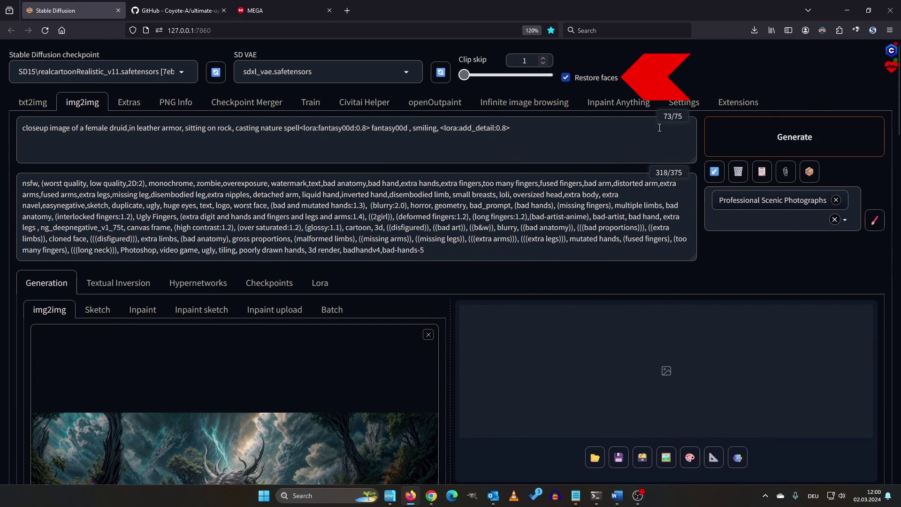
{"action": "left_click", "coordinate": [699, 106]}
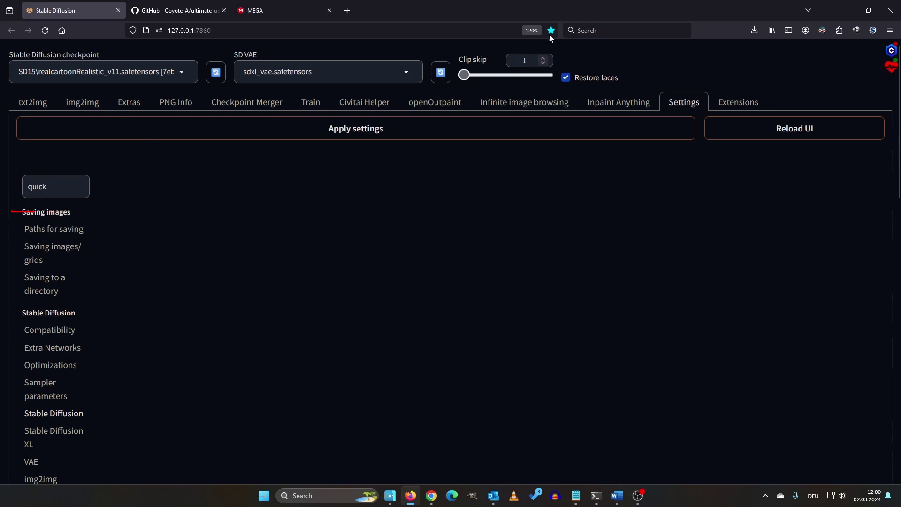
{"action": "type", "text": "quick"}
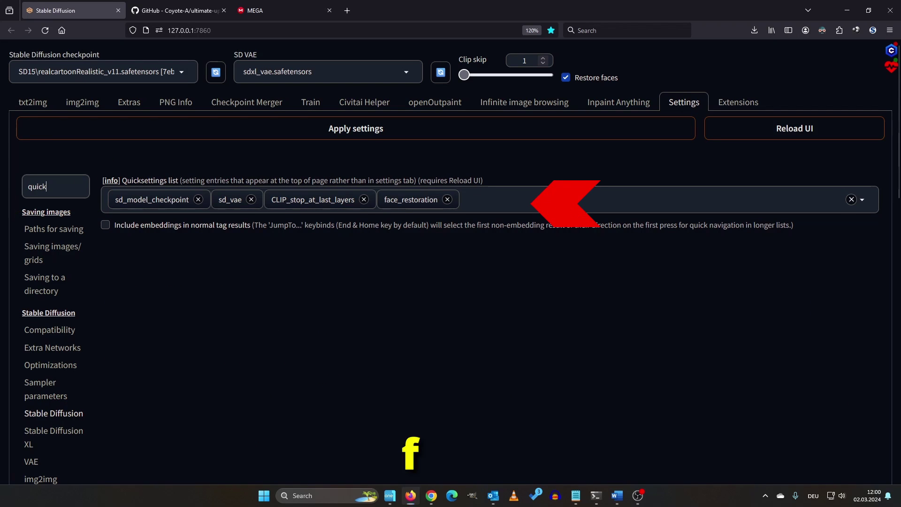
{"action": "left_click", "coordinate": [486, 196]}
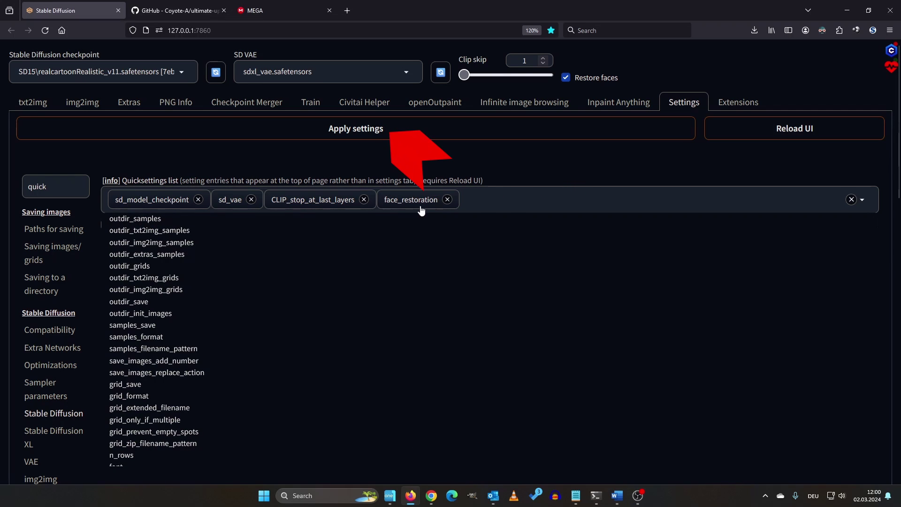
{"action": "left_click", "coordinate": [464, 134]}
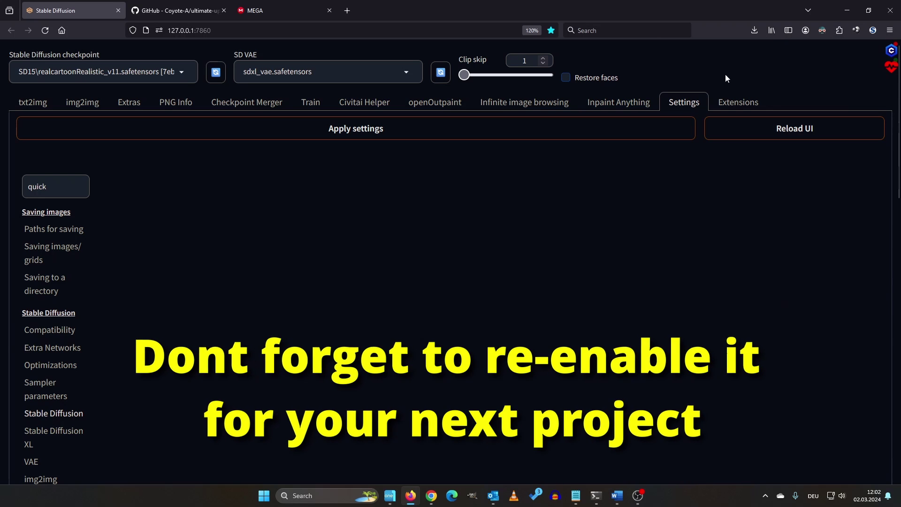
- Load the Available extensions list and search 'ultimate' to find Ultimate SD Upscale
{"action": "left_click", "coordinate": [756, 104]}
{"action": "left_click", "coordinate": [99, 130]}
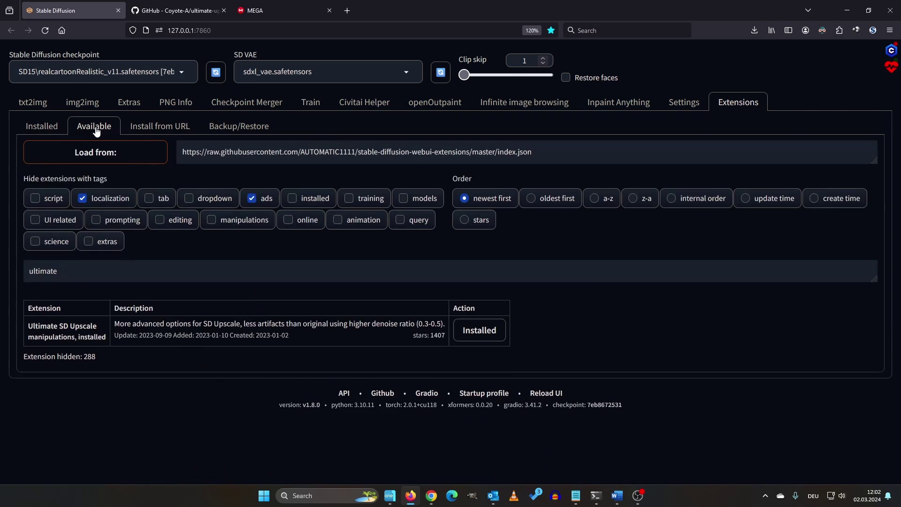
{"action": "left_click", "coordinate": [124, 160]}
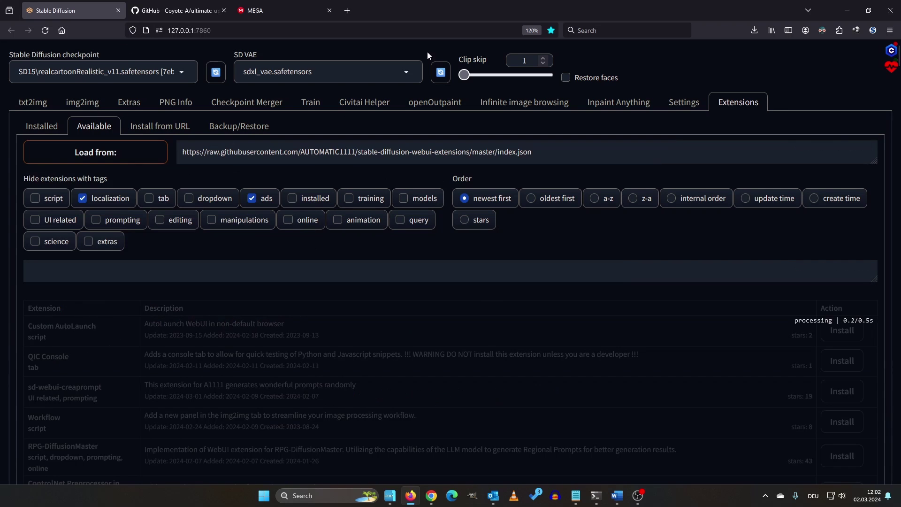
{"action": "left_click", "coordinate": [199, 269]}
{"action": "type", "text": "ultimate"}
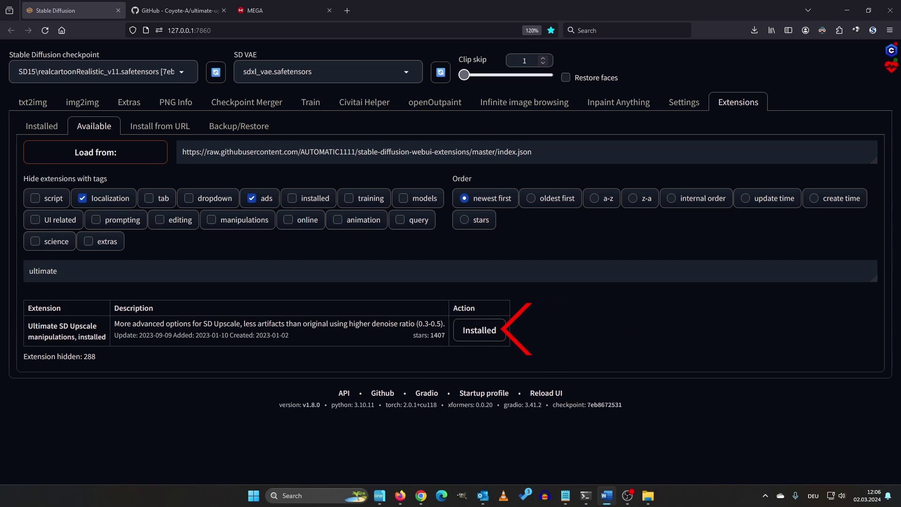
- Compare the MEGA 4x-UltraSharp download with the local models\ESRGAN folder, then return to the WebUI
{"action": "left_click", "coordinate": [263, 4]}
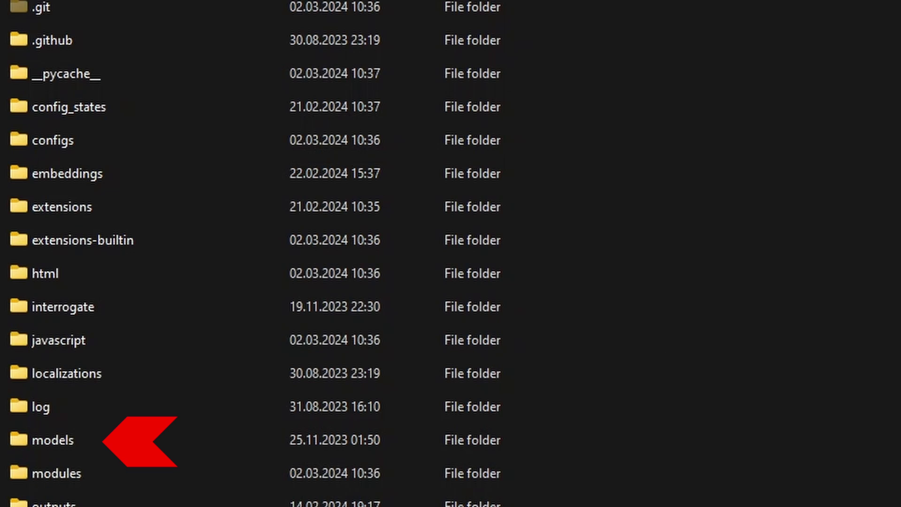
{"action": "double_click", "coordinate": [86, 448]}
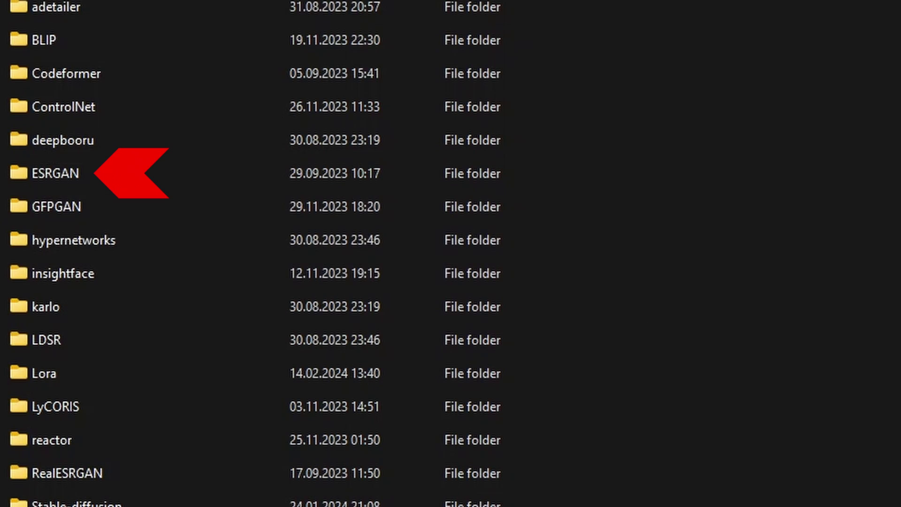
{"action": "double_click", "coordinate": [55, 178]}
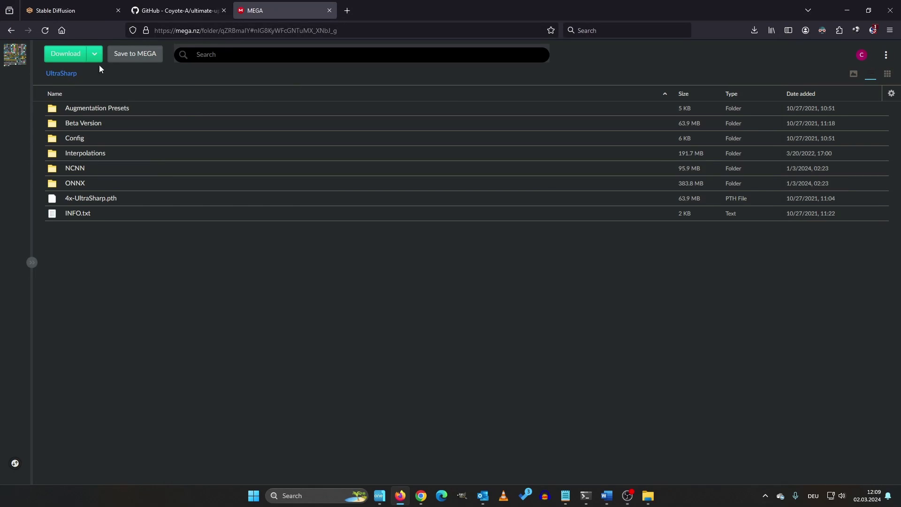
{"action": "left_click", "coordinate": [85, 5]}
- Open img2img and scroll down past the ControlNet tile_resample unit to the script options
{"action": "left_click", "coordinate": [95, 106]}
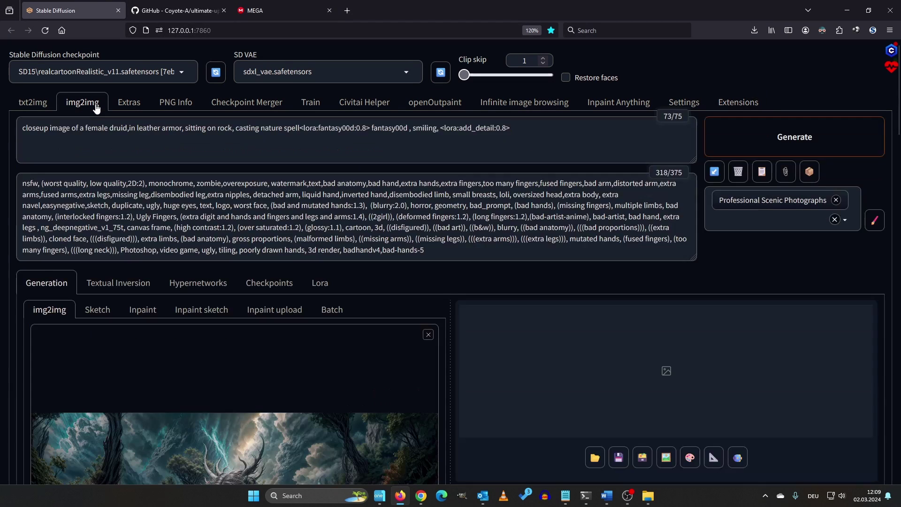
{"action": "scroll", "coordinate": [574, 248], "scroll_direction": "down", "scroll_amount": 10}
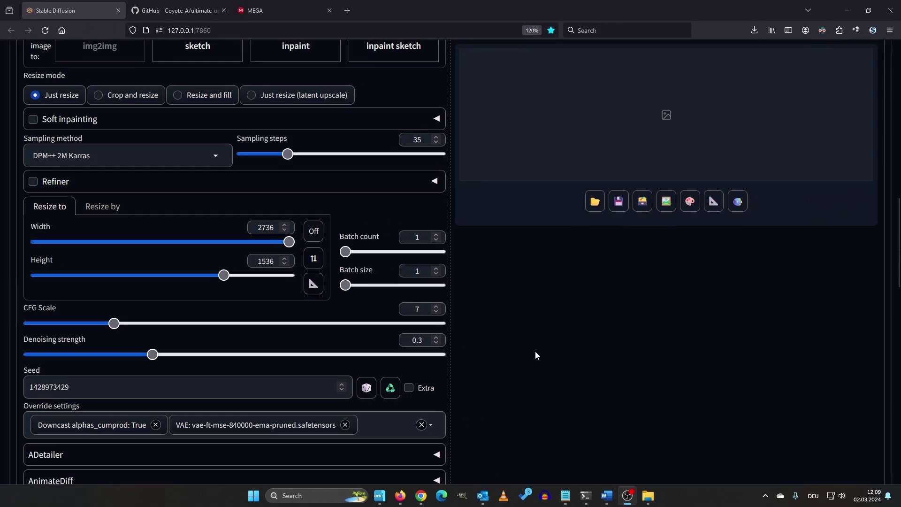
{"action": "scroll", "coordinate": [357, 355], "scroll_direction": "down", "scroll_amount": 9}
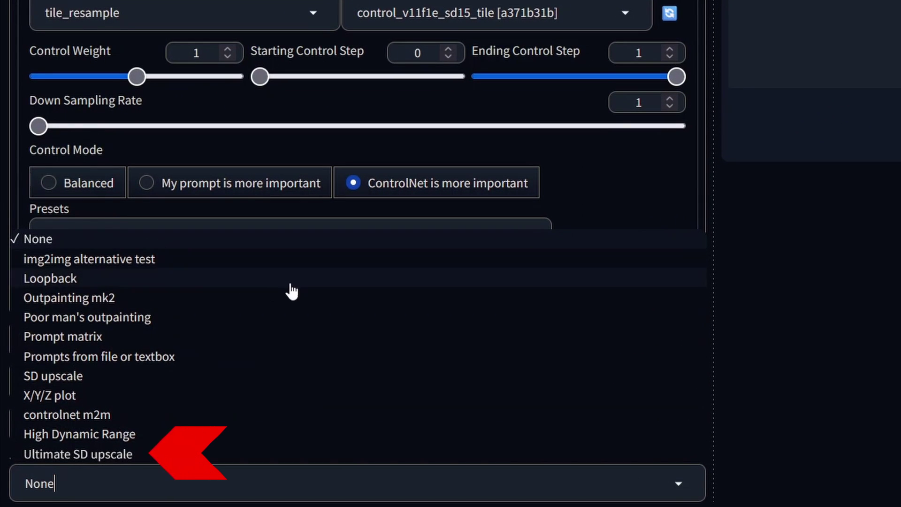
- Switch the script to Ultimate SD upscale, scaling from image size with tile width 768
{"action": "left_click", "coordinate": [100, 456]}
{"action": "scroll", "coordinate": [312, 203], "scroll_direction": "down", "scroll_amount": 8}
{"action": "left_click", "coordinate": [177, 187]}
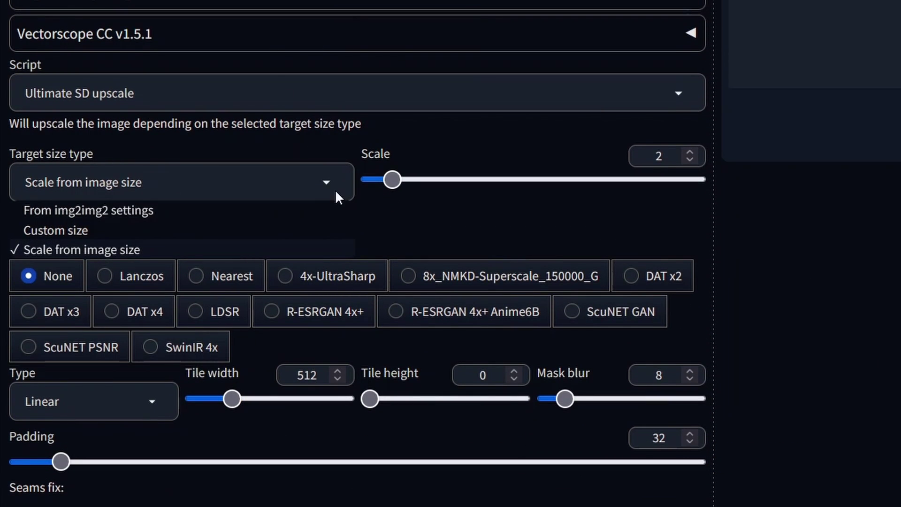
{"action": "left_click", "coordinate": [100, 251]}
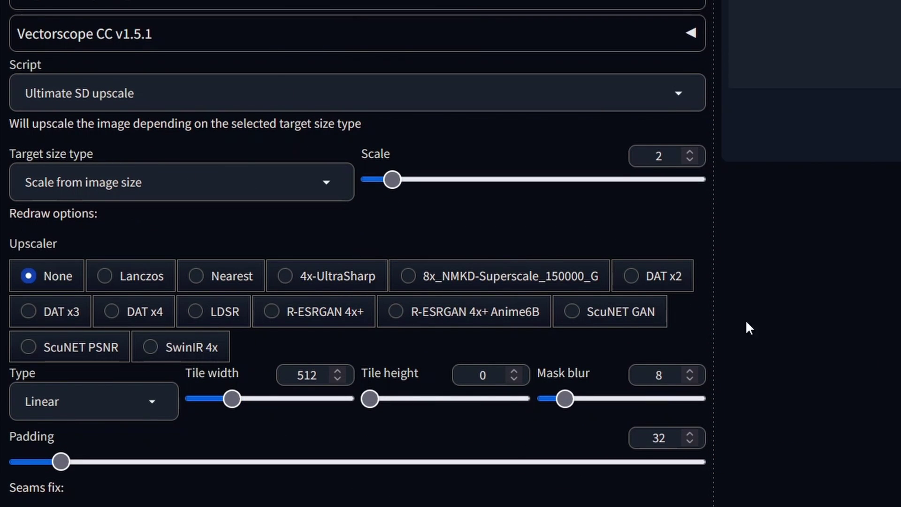
{"action": "double_click", "coordinate": [313, 375]}
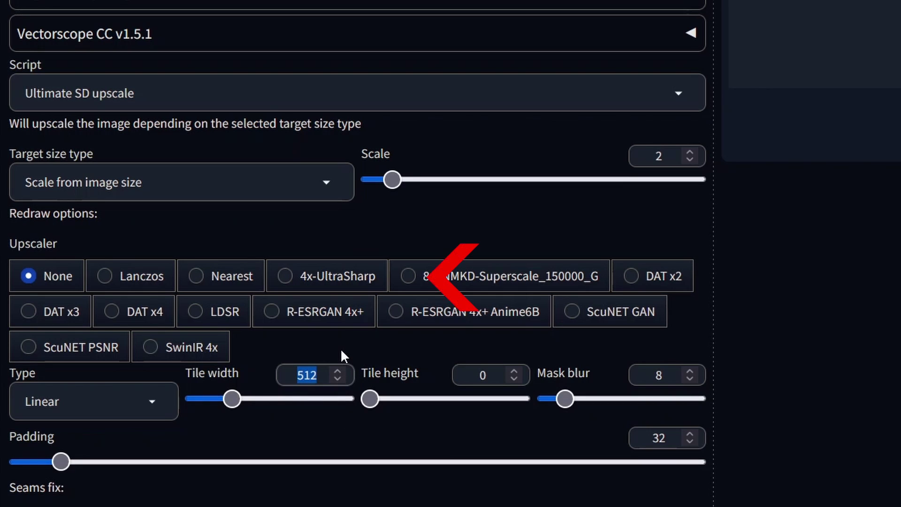
{"action": "type", "text": "768"}
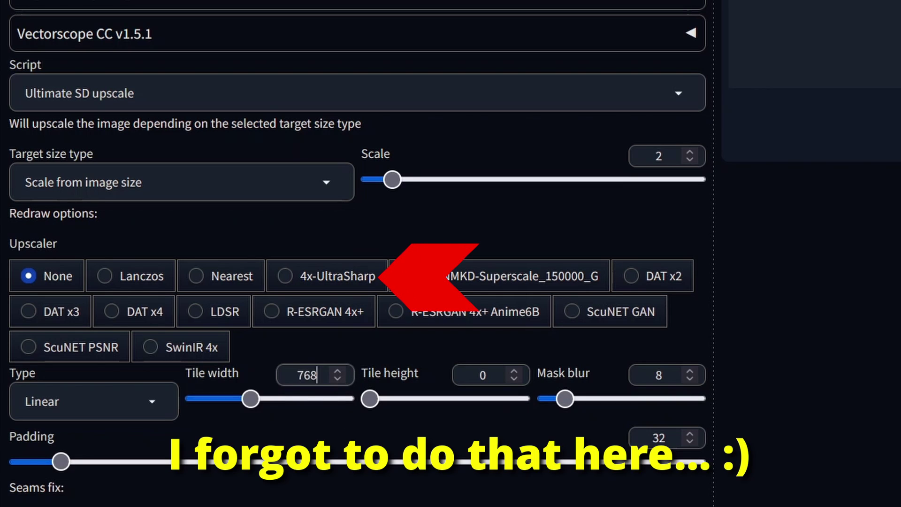